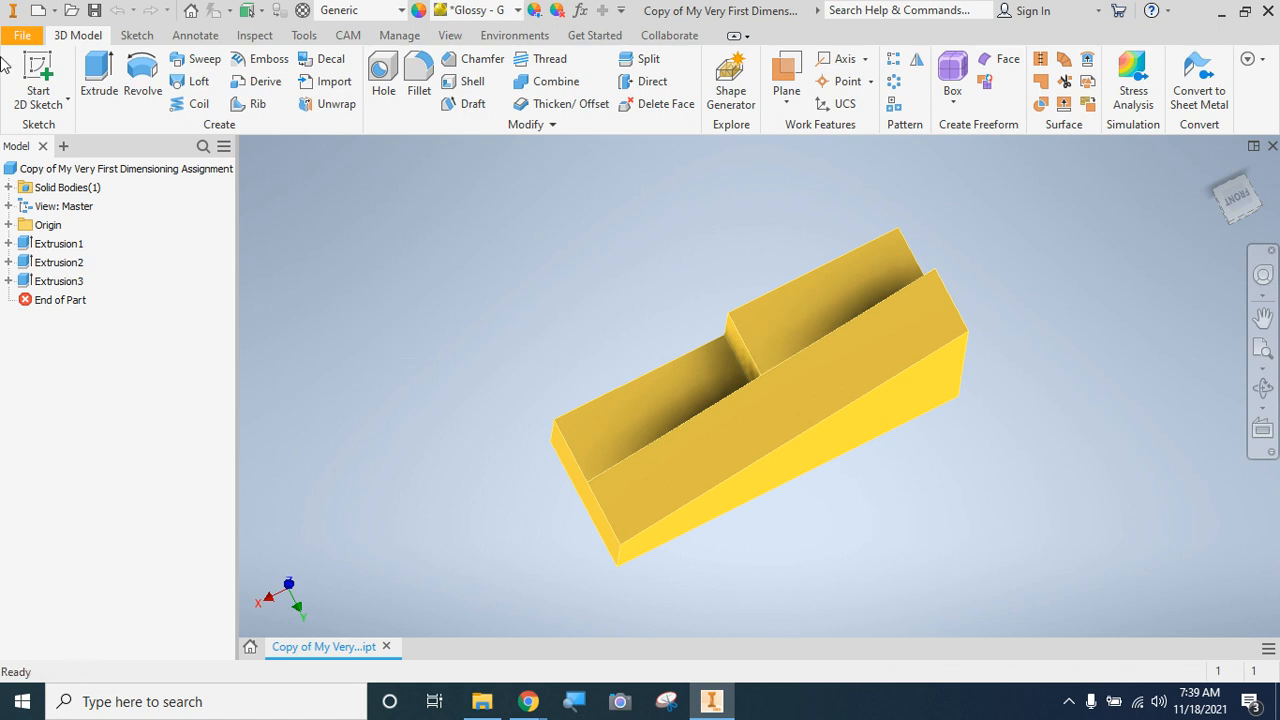
# Create a new drawing from the shs template DRAWING FILE WITH SHS TITLE BLOCK (1).idw
pyautogui.click(24, 36)
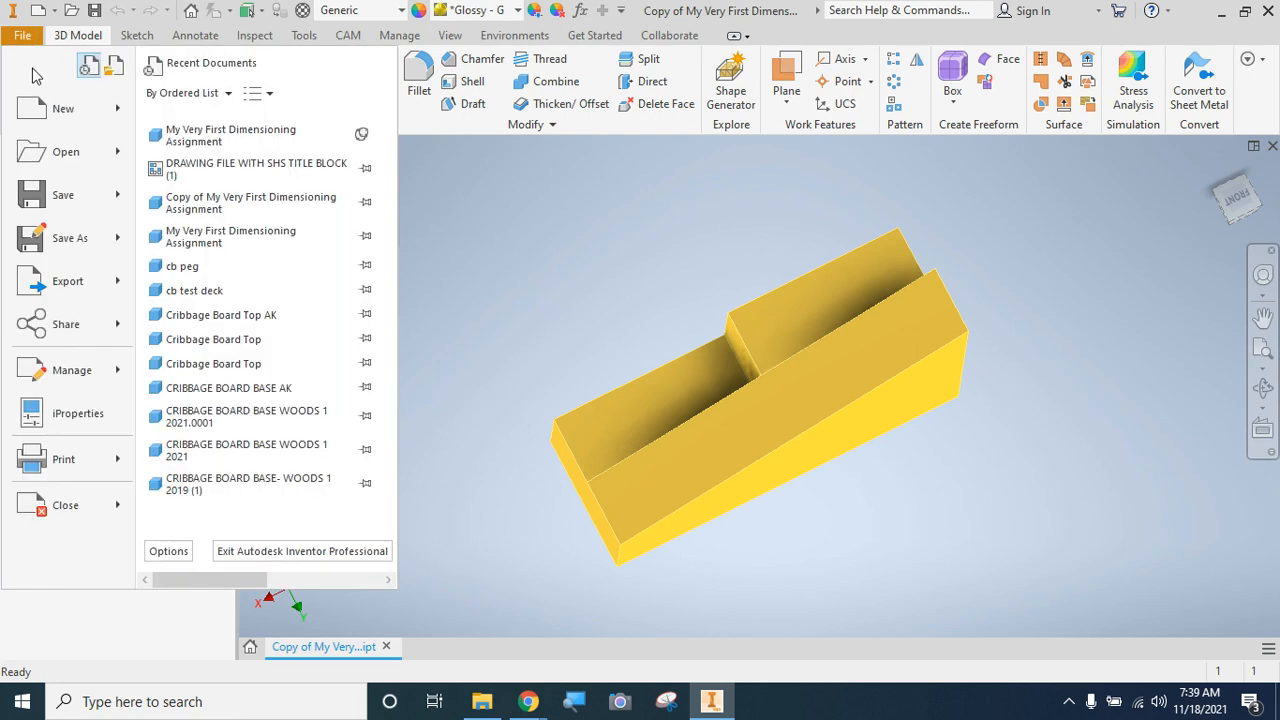
pyautogui.click(36, 116)
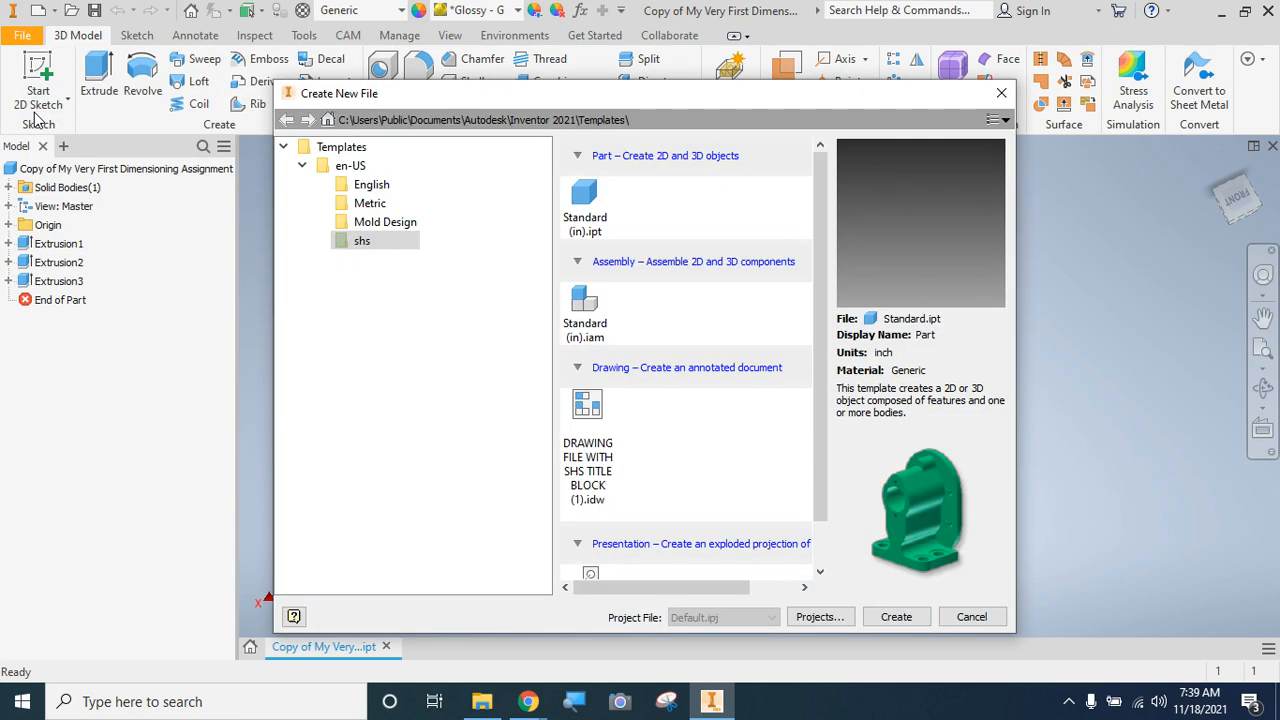
pyautogui.click(302, 167)
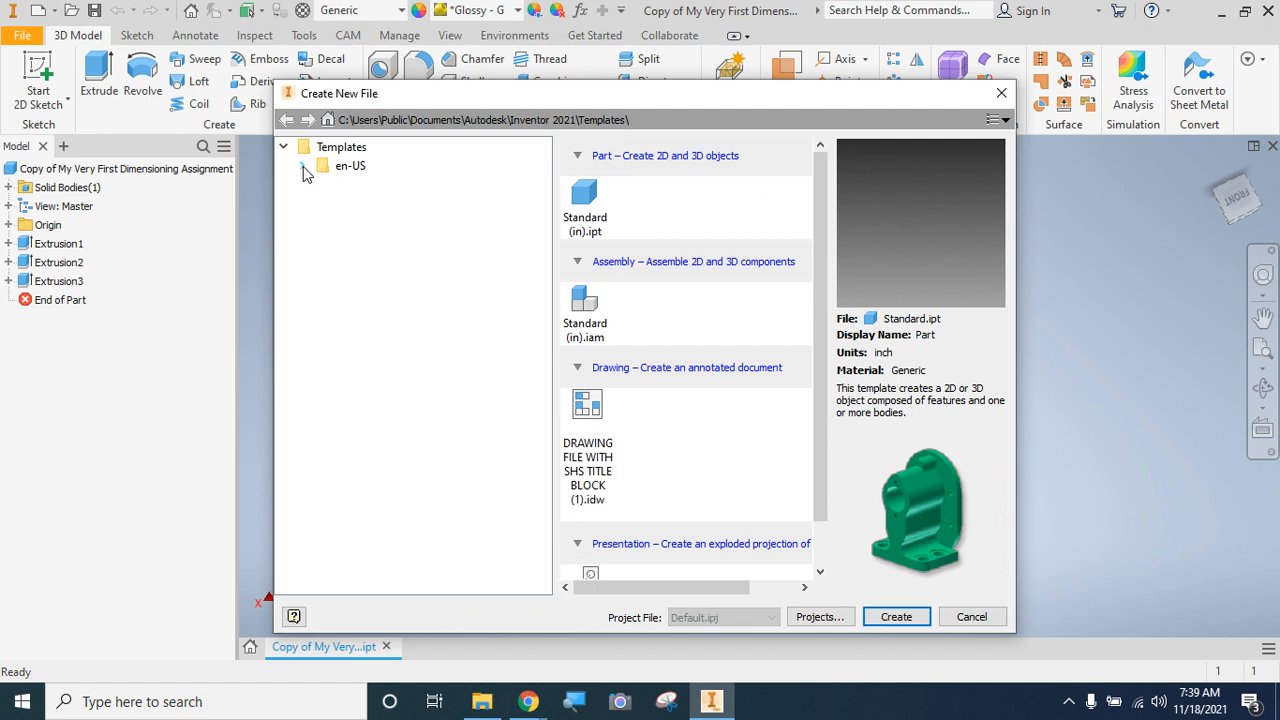
pyautogui.click(302, 167)
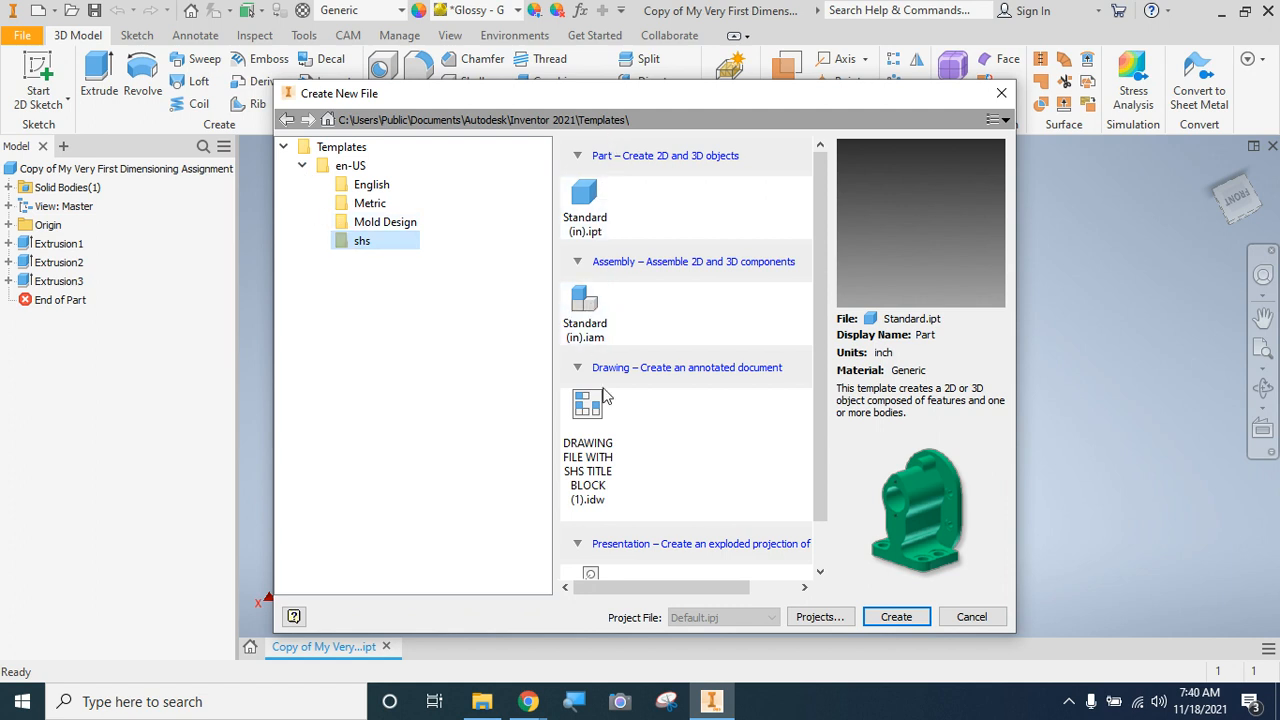
pyautogui.doubleClick(594, 438)
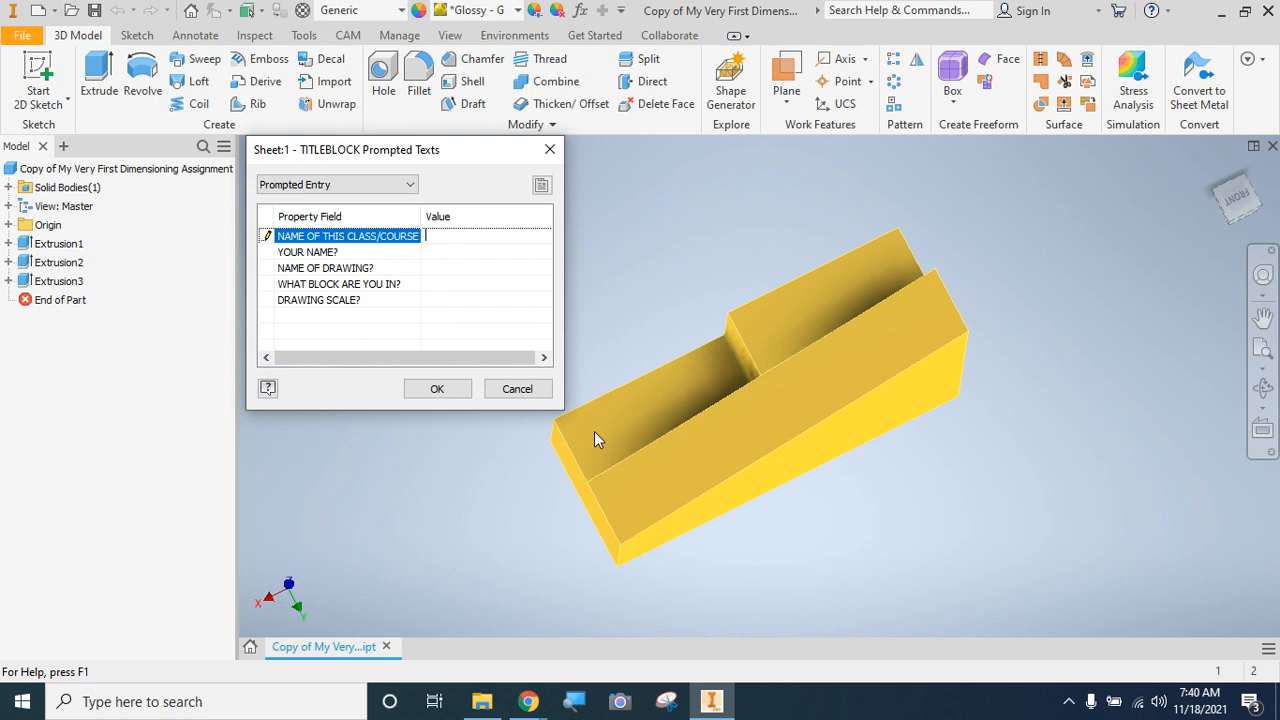
# Fill in the title block prompts with IED as the class name and the drafter's name
pyautogui.write('IED')
pyautogui.press('Tab')
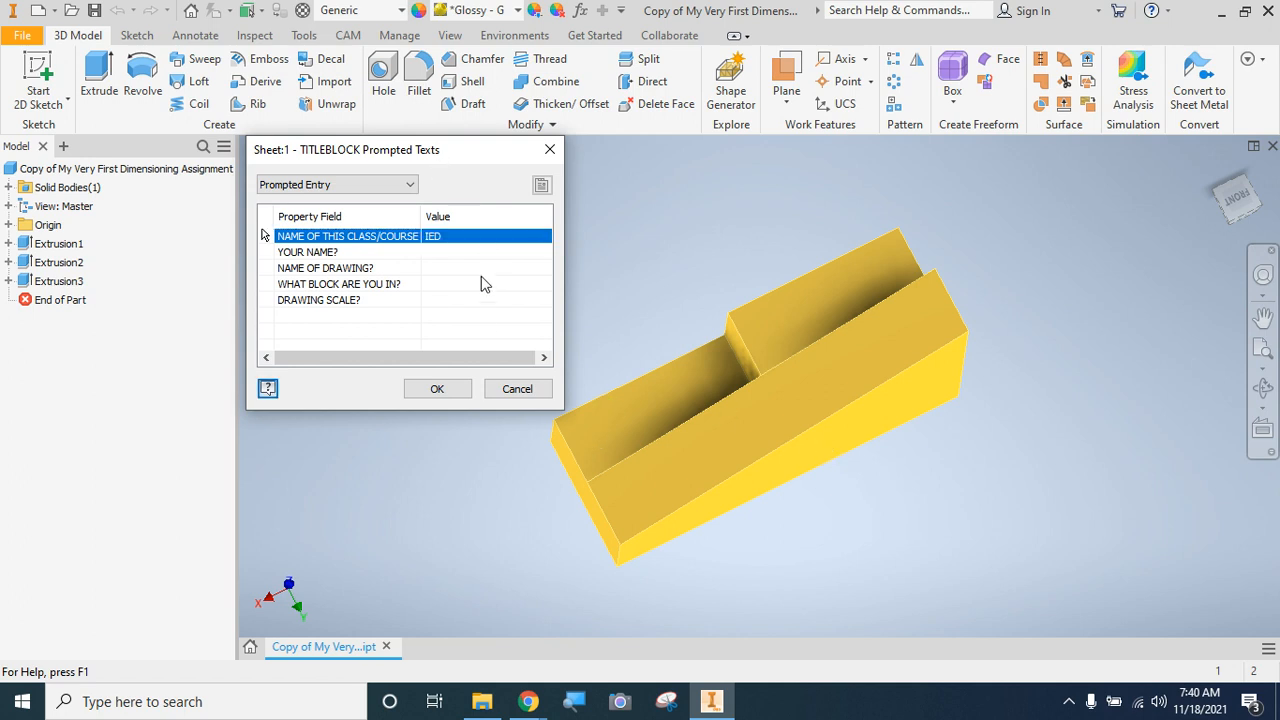
pyautogui.click(452, 252)
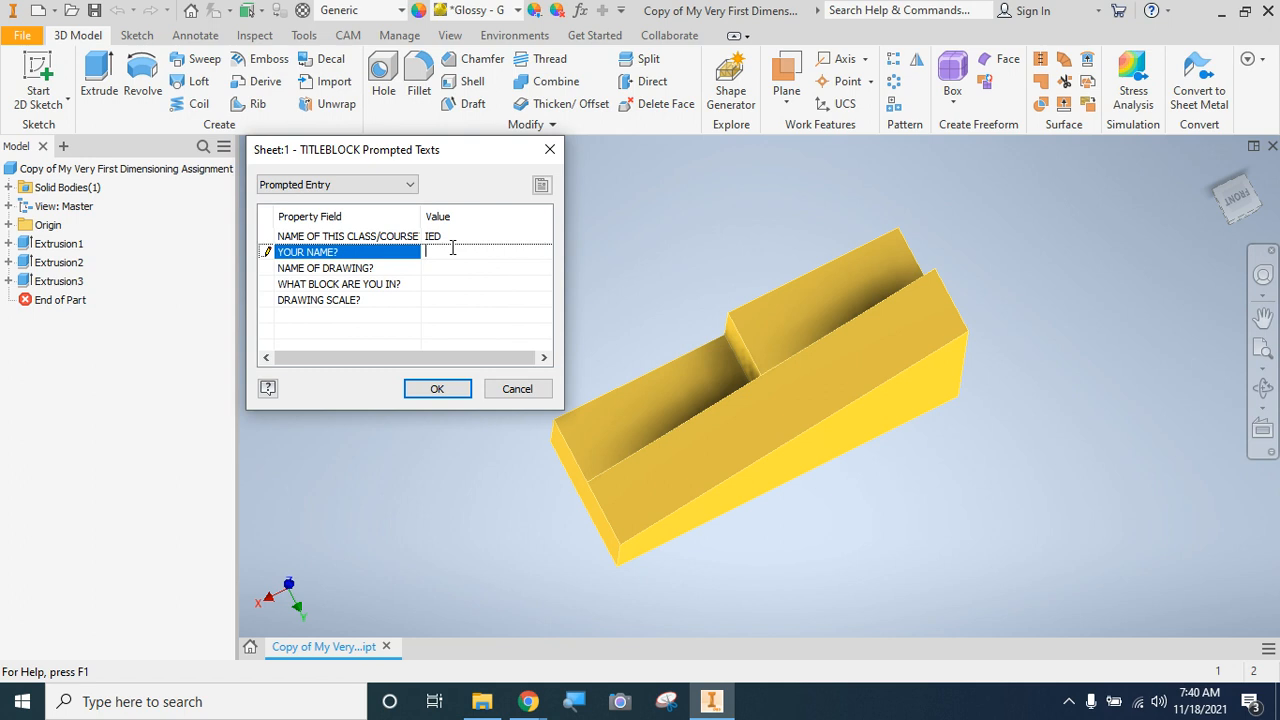
pyautogui.write('a')
pyautogui.press('BackSpace')
pyautogui.write('A. ')
pyautogui.write('KUNMA')
pyautogui.write('N')
# Enter FIRST SHAPE as the name of the drawing and 1ST PERIOD as the block
pyautogui.click(445, 268)
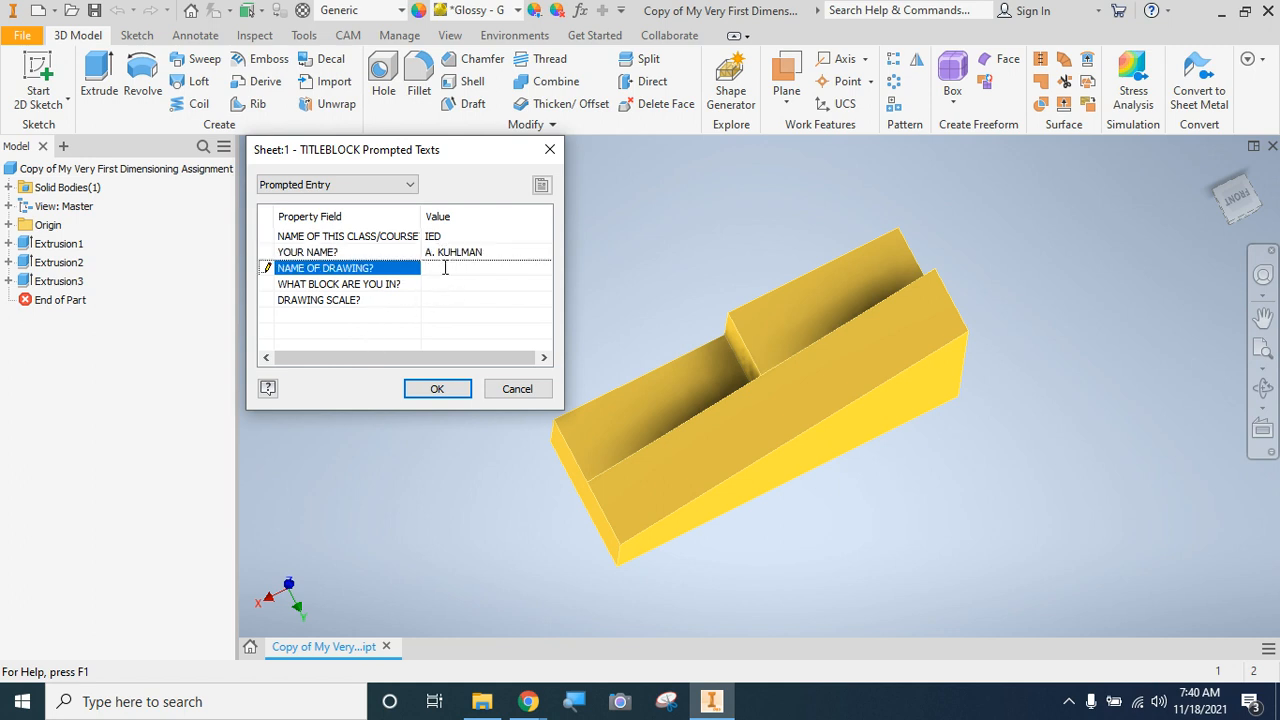
pyautogui.write('FIRST SHAPE')
pyautogui.click(436, 284)
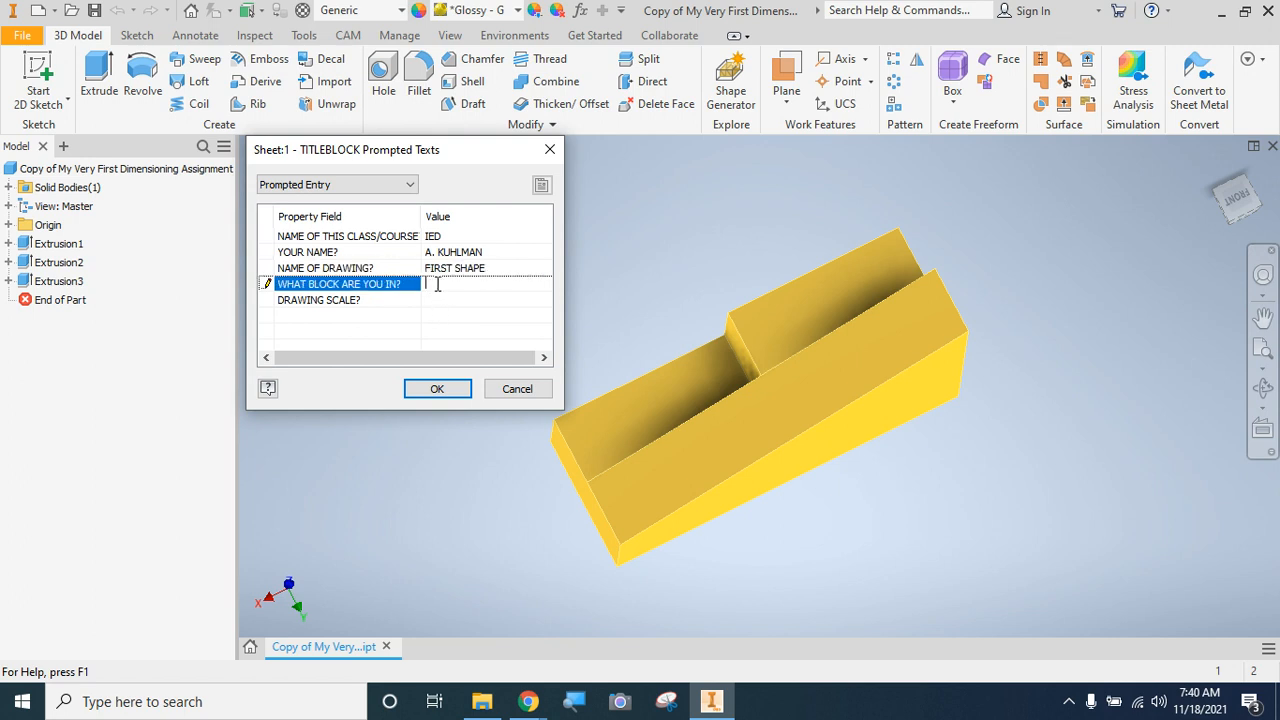
pyautogui.write('1ST PERIOD')
# Enter 1:1 as the title block's drawing scale and create the drawing, accepting the style library definitions
pyautogui.click(437, 299)
pyautogui.write('1:1')
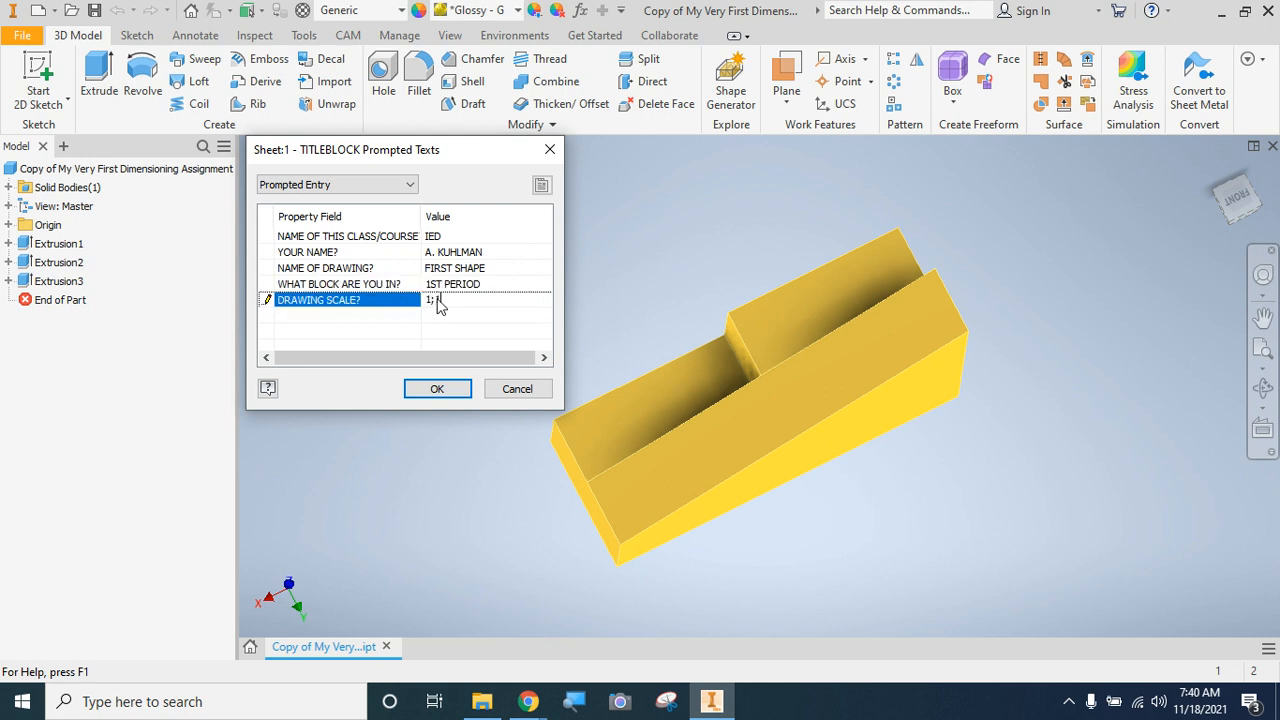
pyautogui.press('BackSpace')
pyautogui.write(':')
pyautogui.write('1')
pyautogui.click(424, 396)
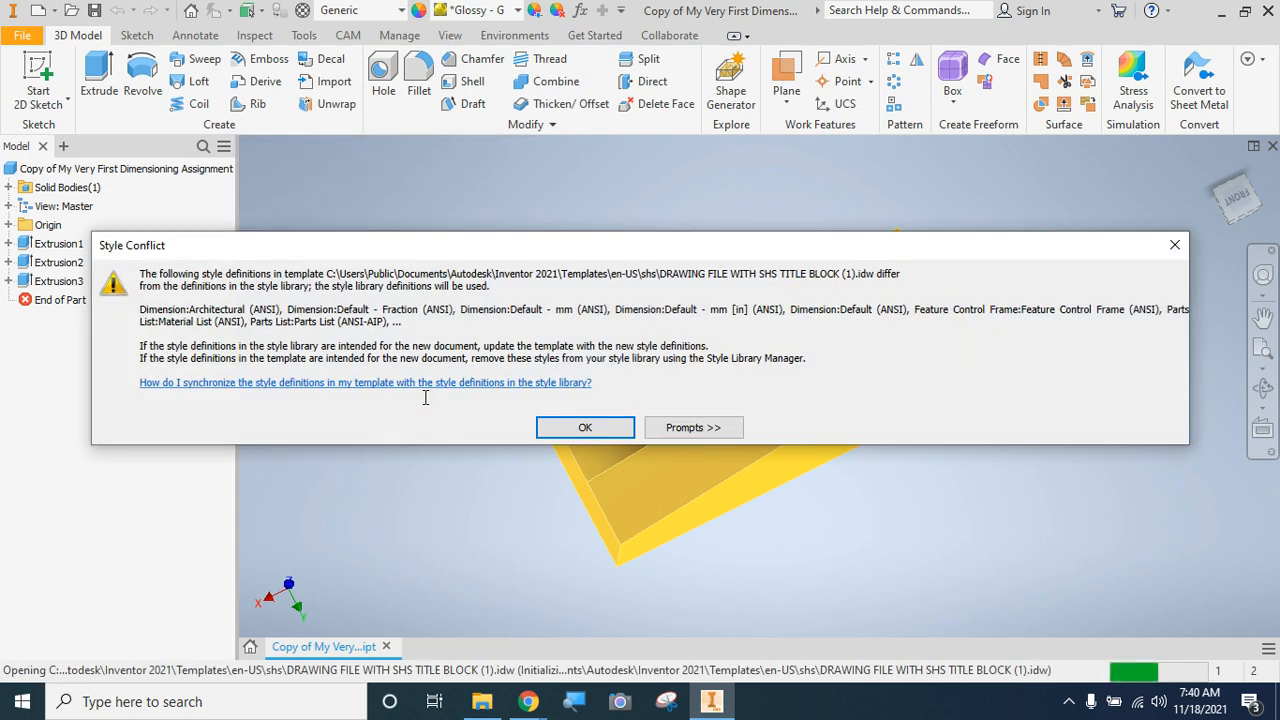
pyautogui.click(556, 429)
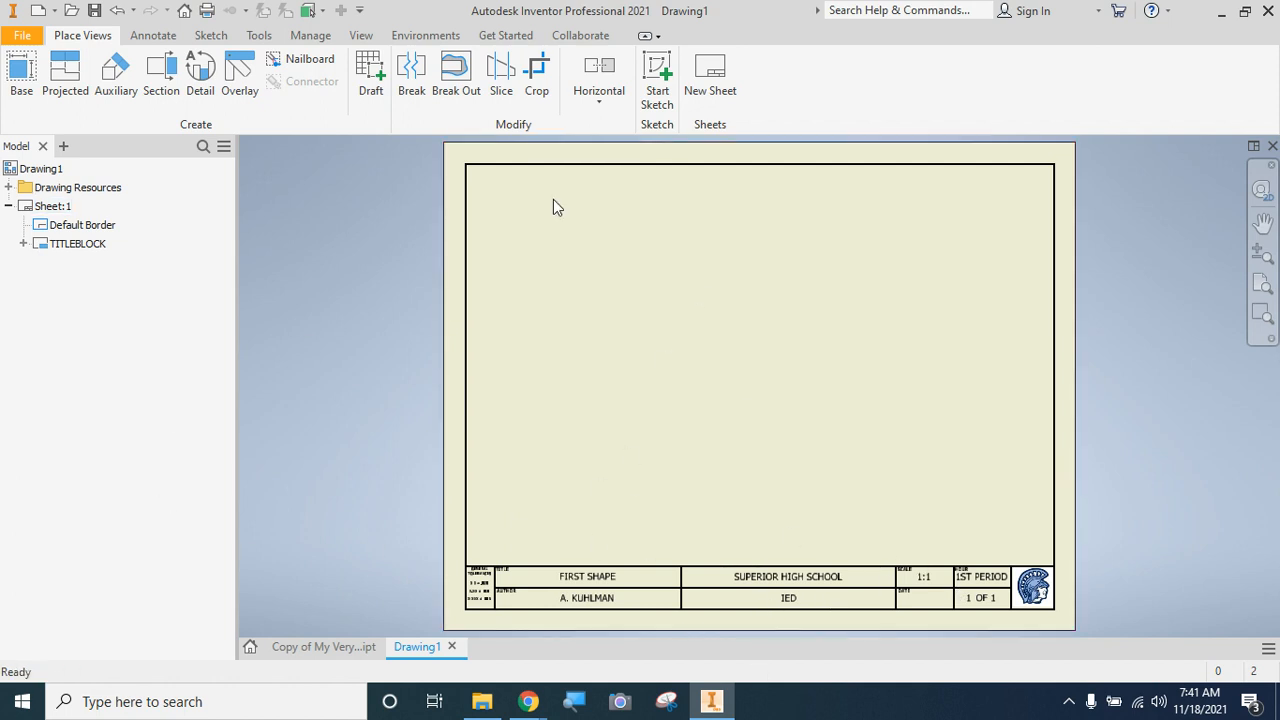
pyautogui.click(12, 84)
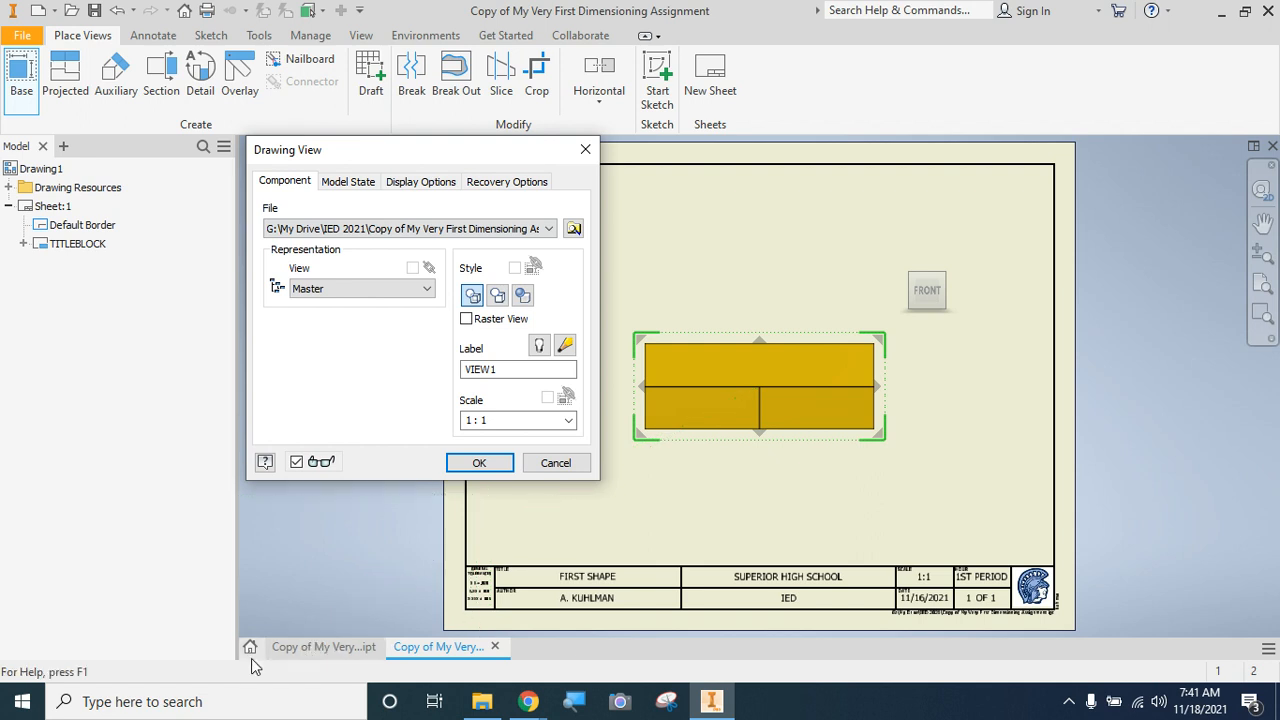
pyautogui.moveTo(310, 643)
pyautogui.click(573, 229)
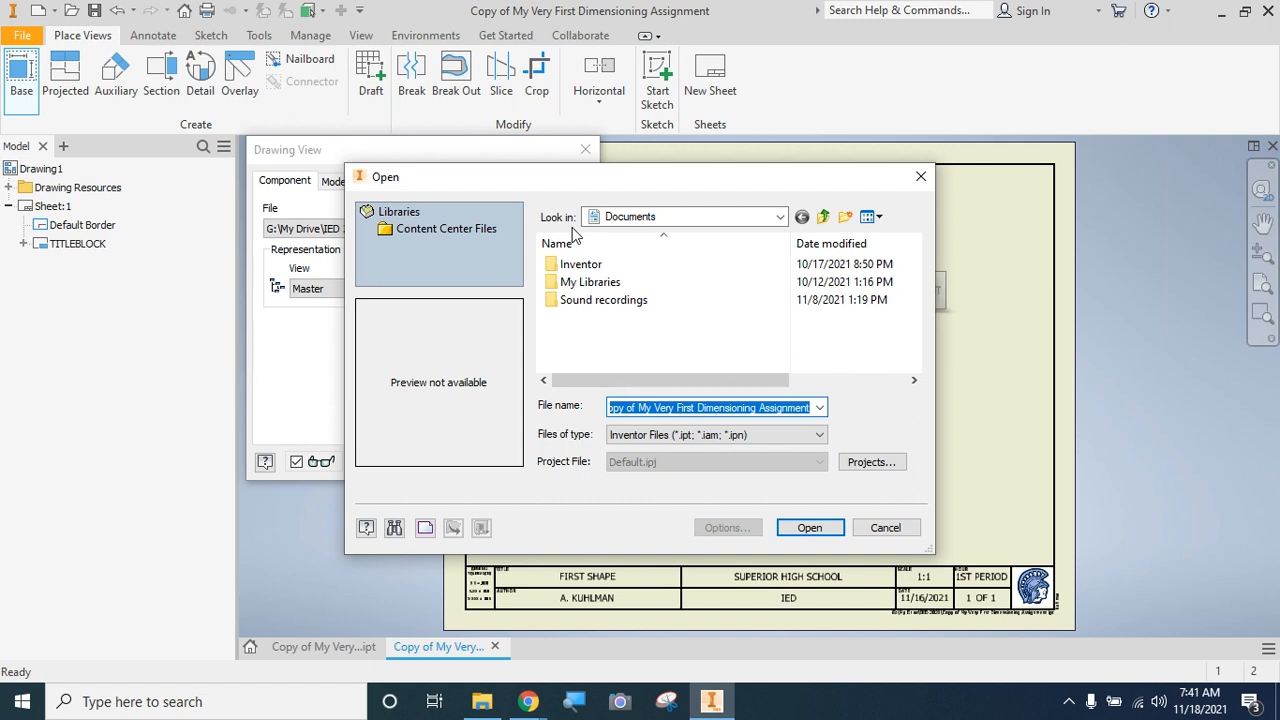
pyautogui.click(603, 220)
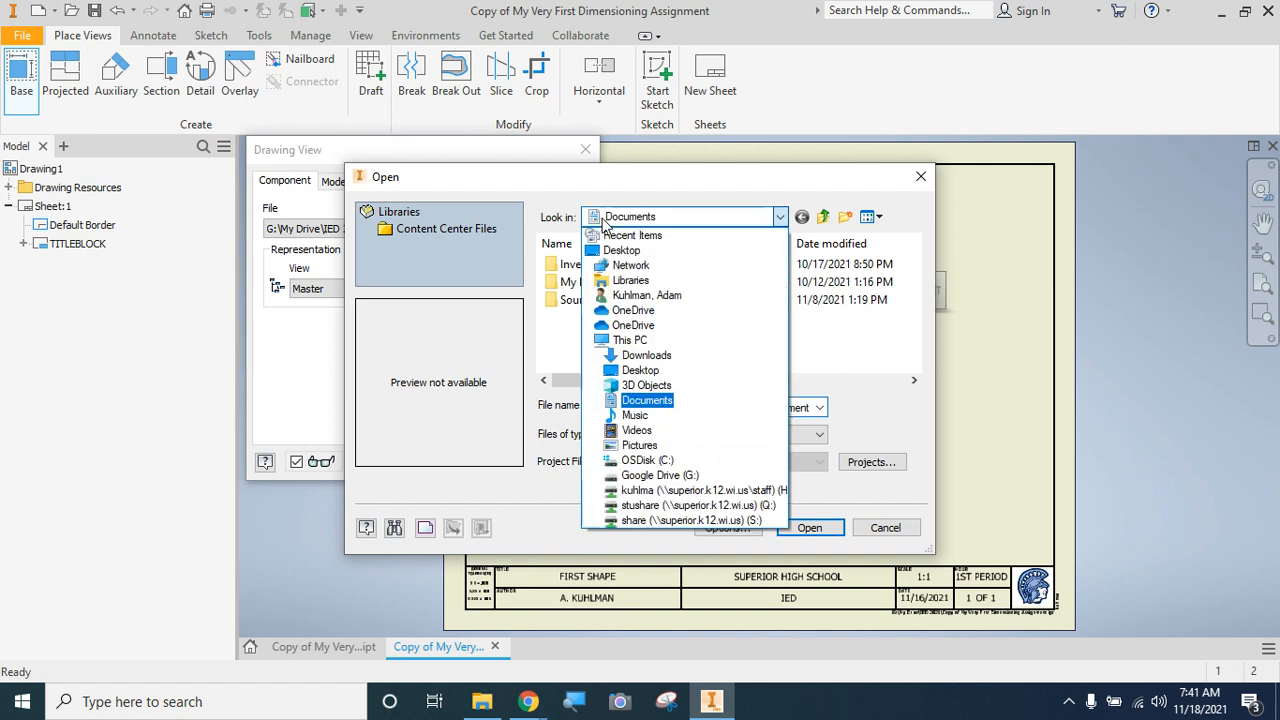
pyautogui.click(630, 476)
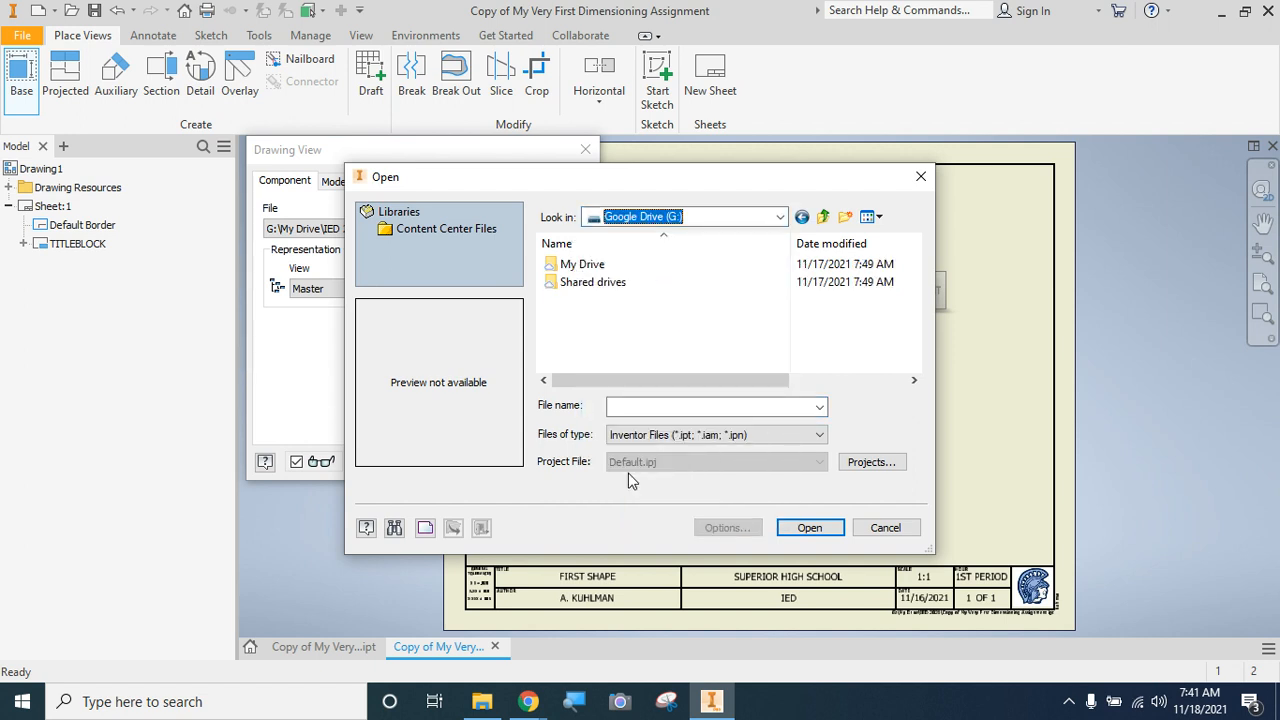
pyautogui.click(921, 177)
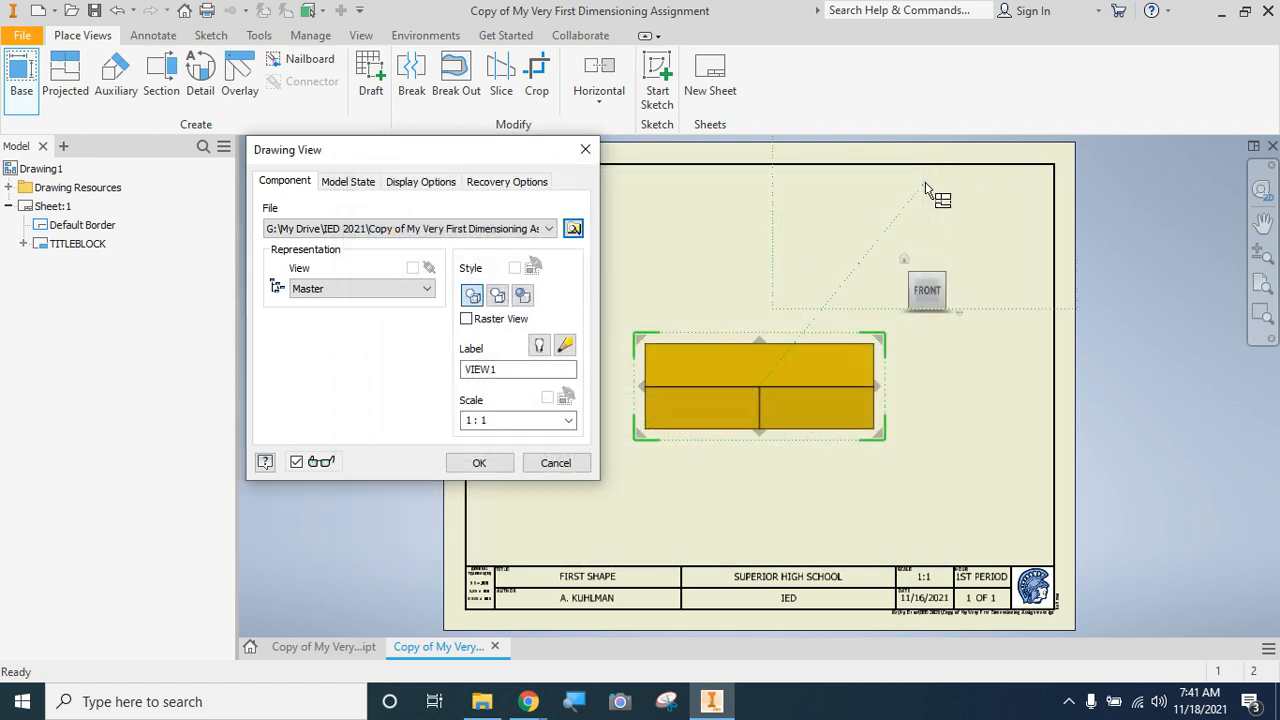
pyautogui.click(585, 149)
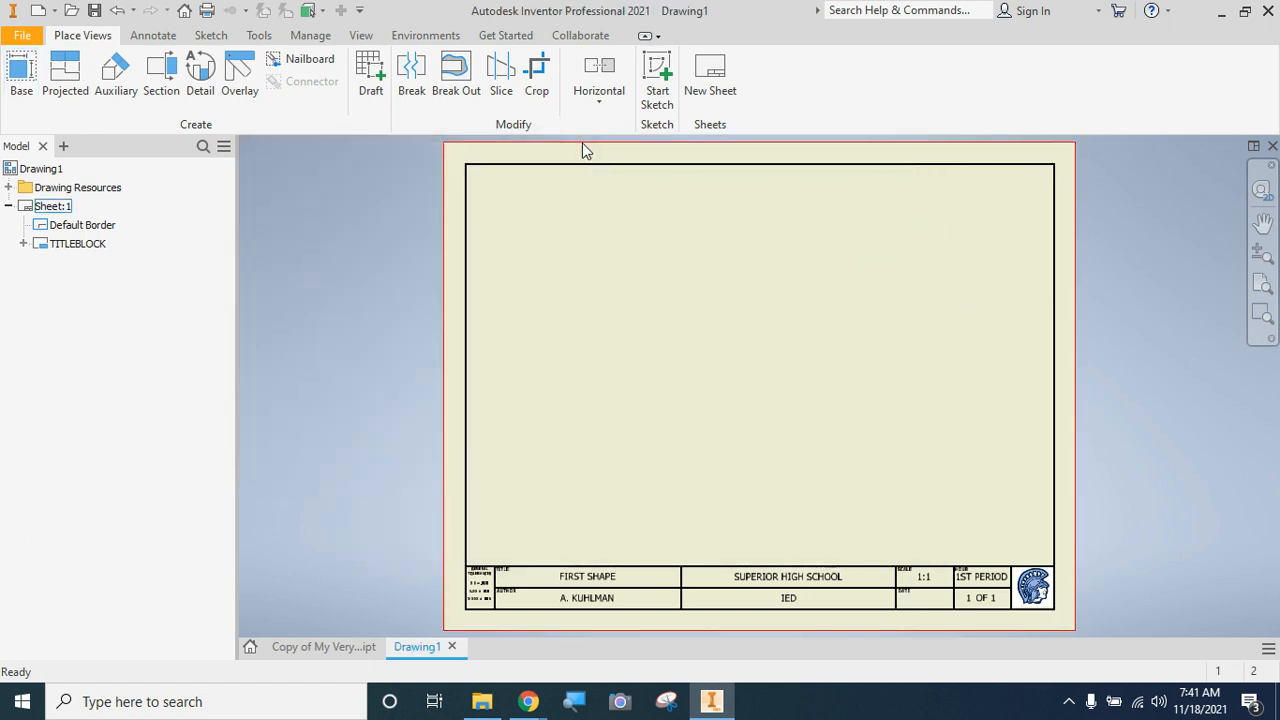
# Start a base view of the part and orient it to the inverted bottom face, with the slope descending to the right
pyautogui.click(13, 90)
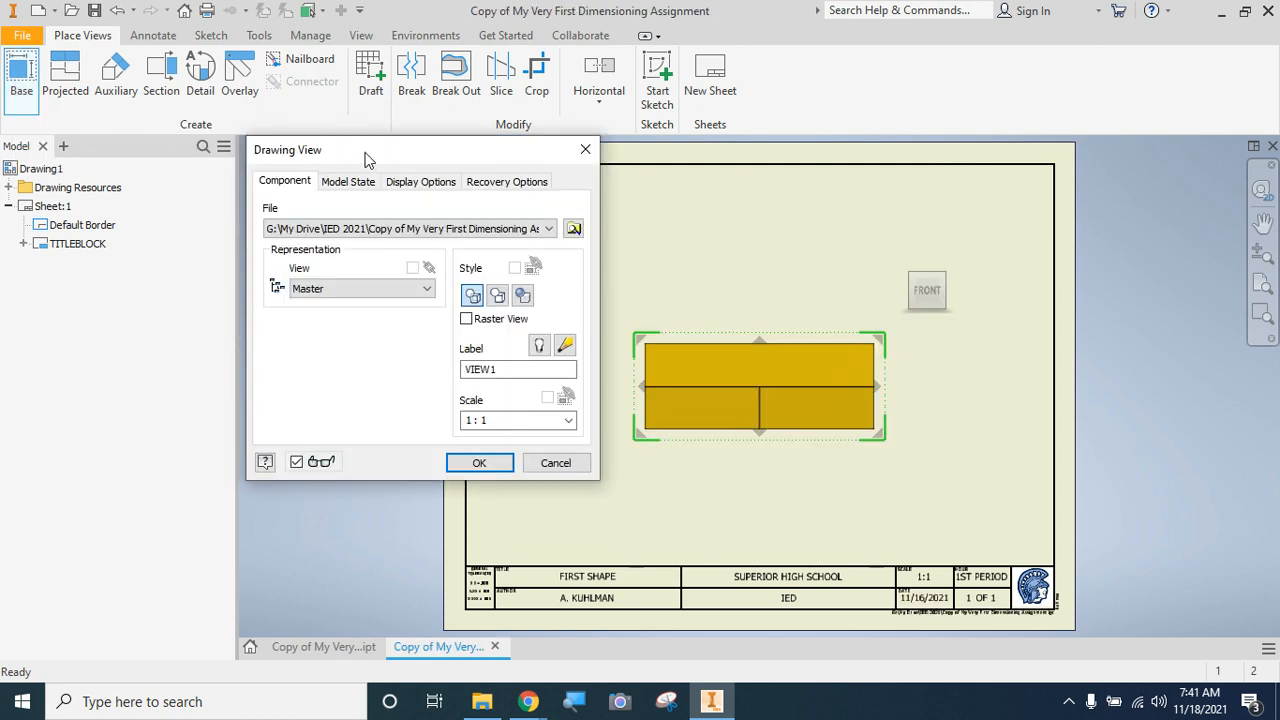
pyautogui.moveTo(367, 160)
pyautogui.mouseDown()
pyautogui.moveTo(119, 142)
pyautogui.moveTo(170, 133)
pyautogui.moveTo(163, 115)
pyautogui.mouseUp()
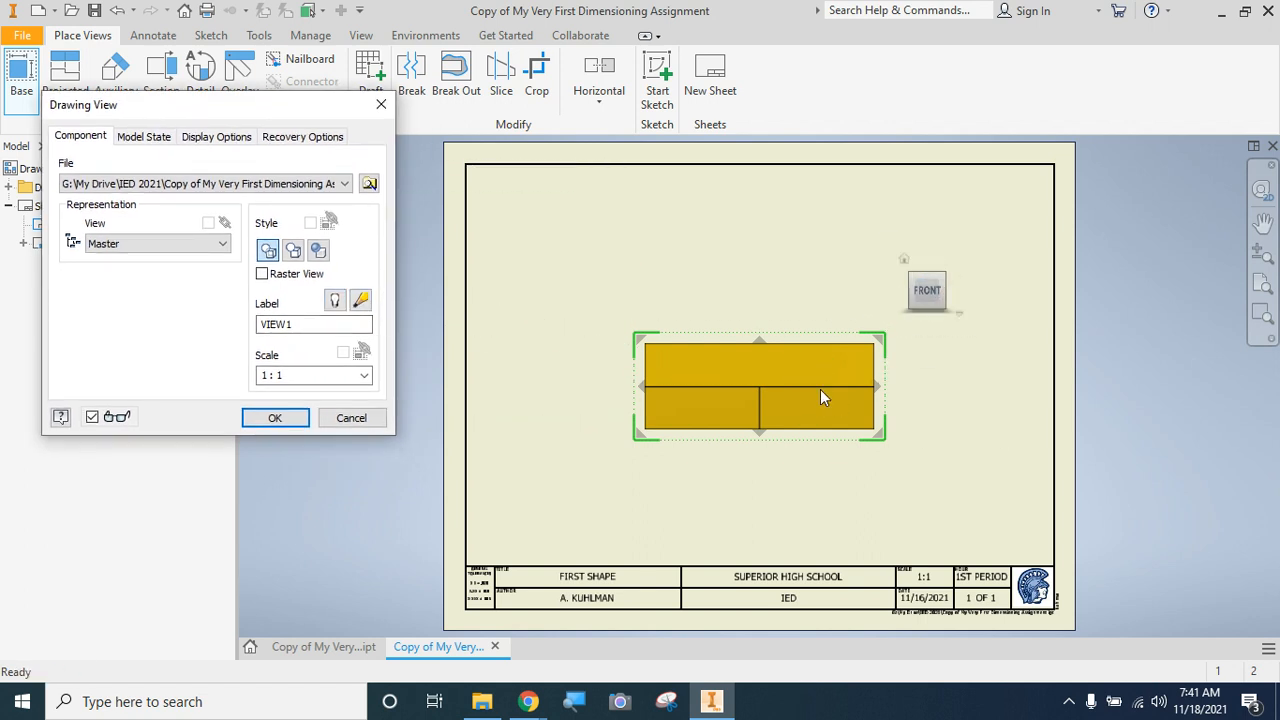
pyautogui.moveTo(920, 285)
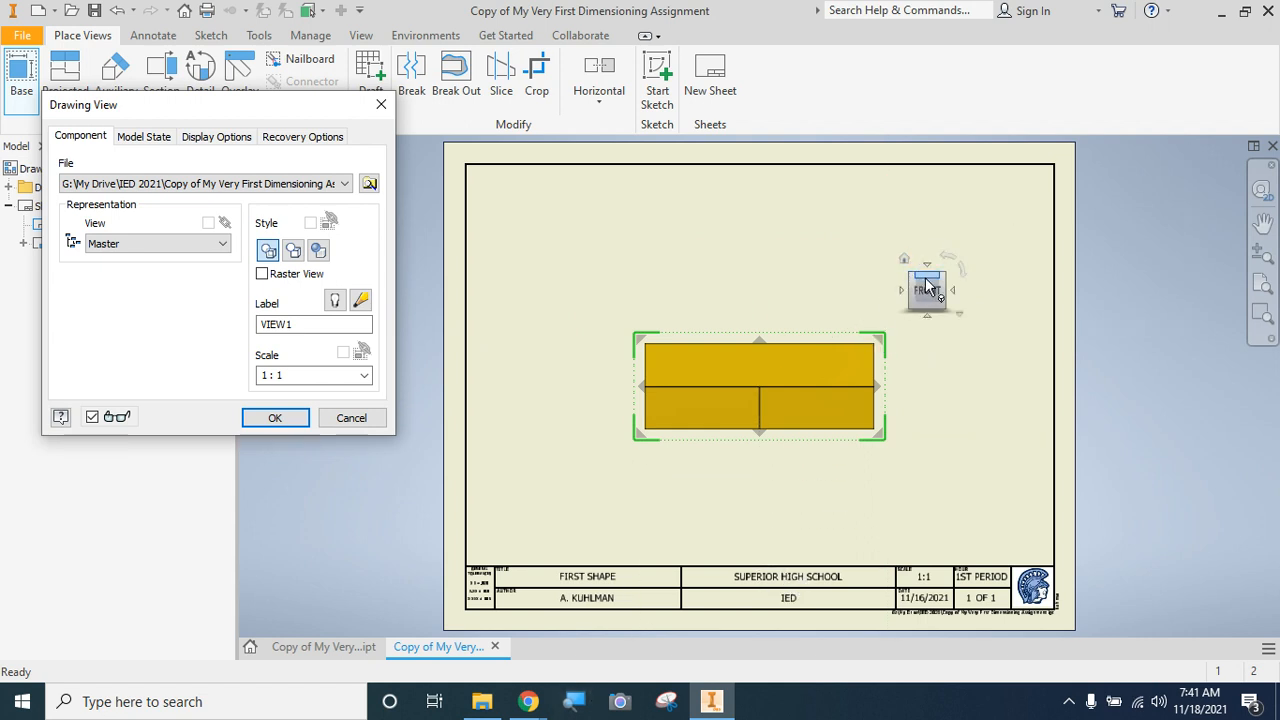
pyautogui.click(926, 279)
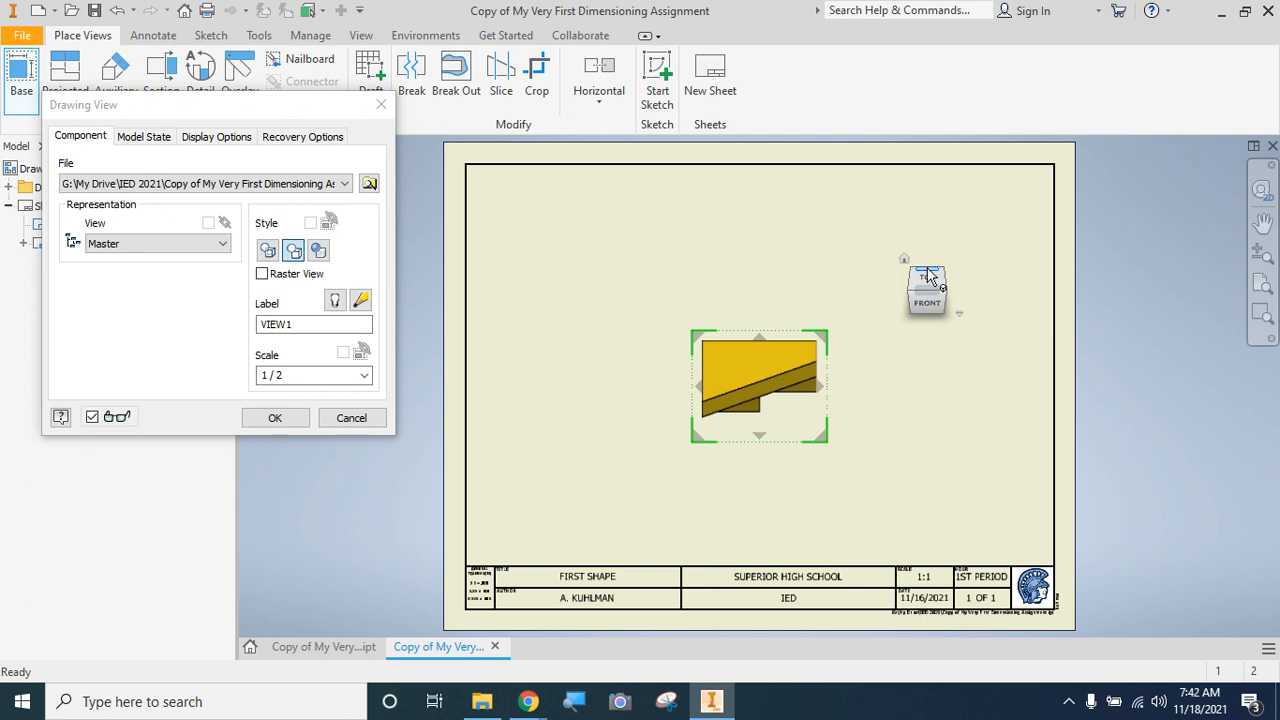
pyautogui.click(928, 284)
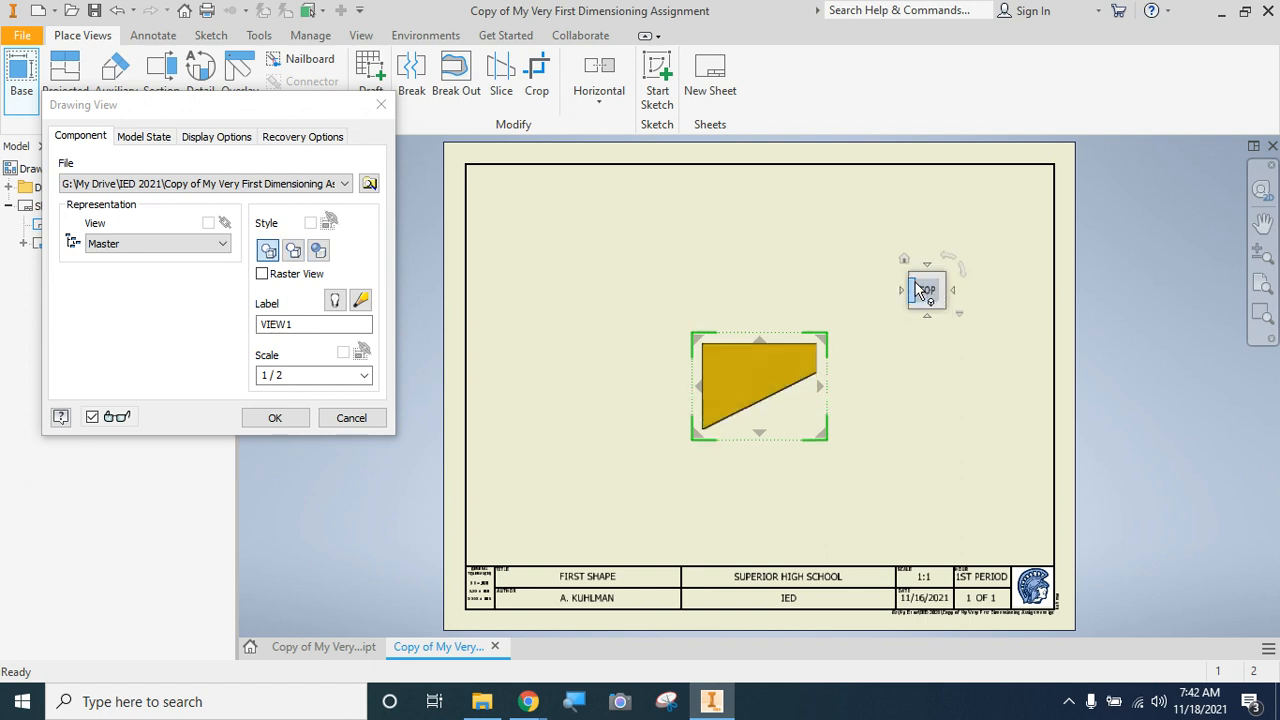
pyautogui.click(902, 290)
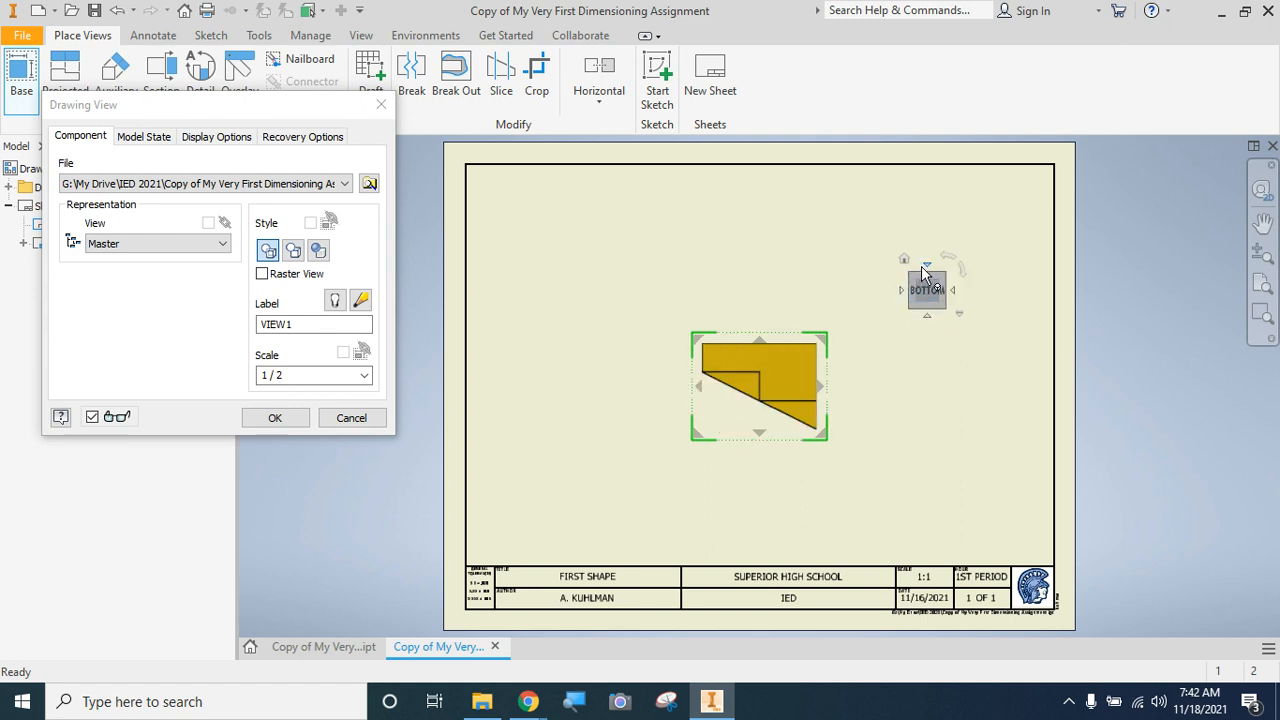
pyautogui.click(929, 268)
pyautogui.click(929, 268)
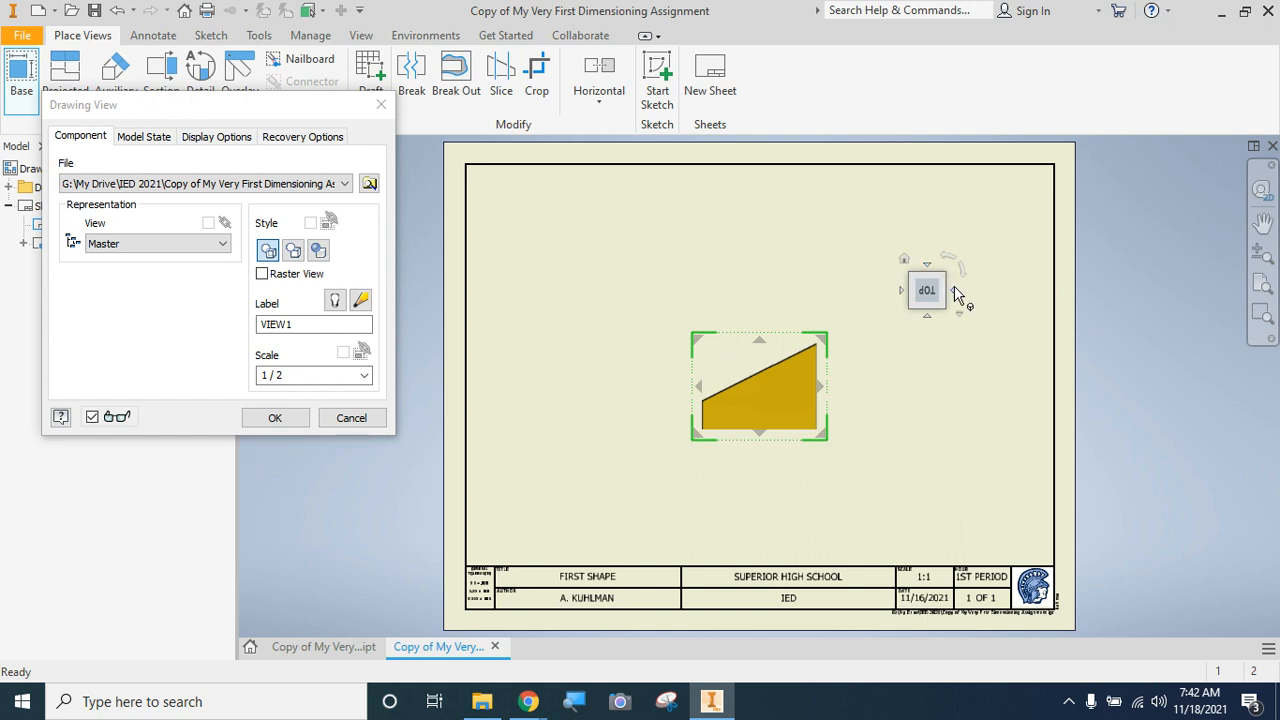
pyautogui.click(954, 289)
pyautogui.click(954, 289)
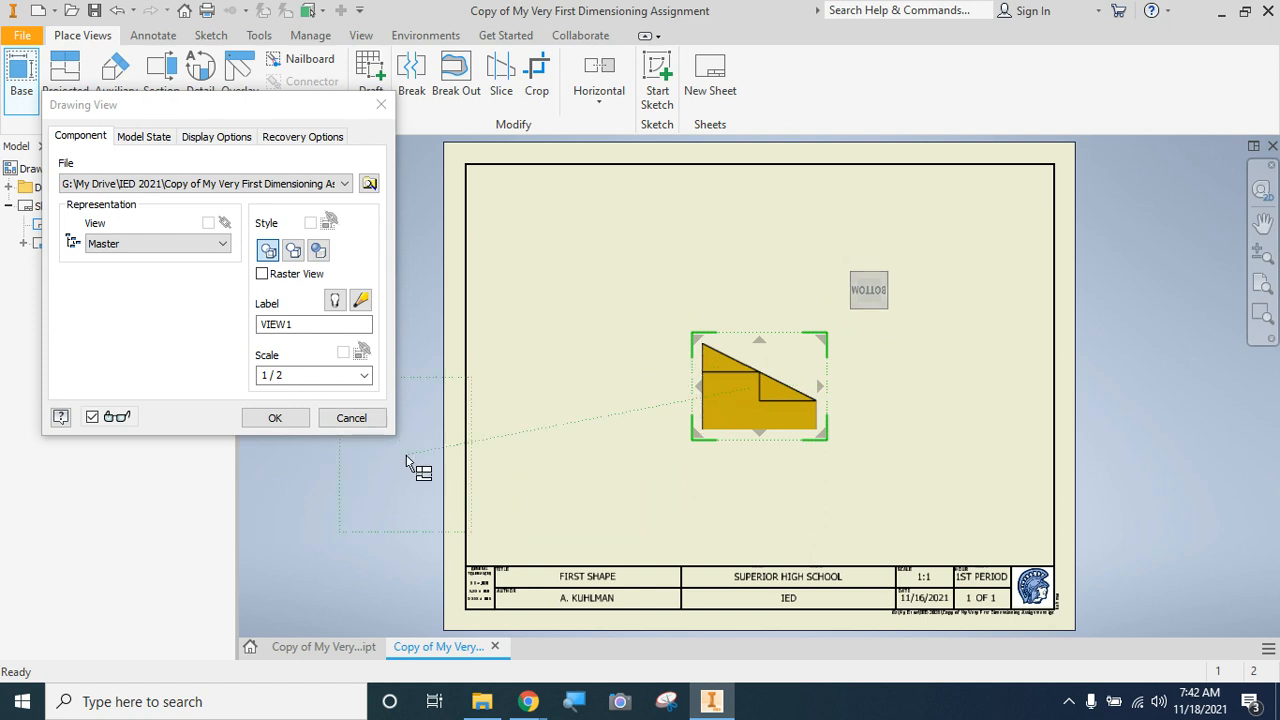
# Set the base view's scale to 1:1 and move the view to the lower-left area of the sheet
pyautogui.click(366, 378)
pyautogui.click(340, 420)
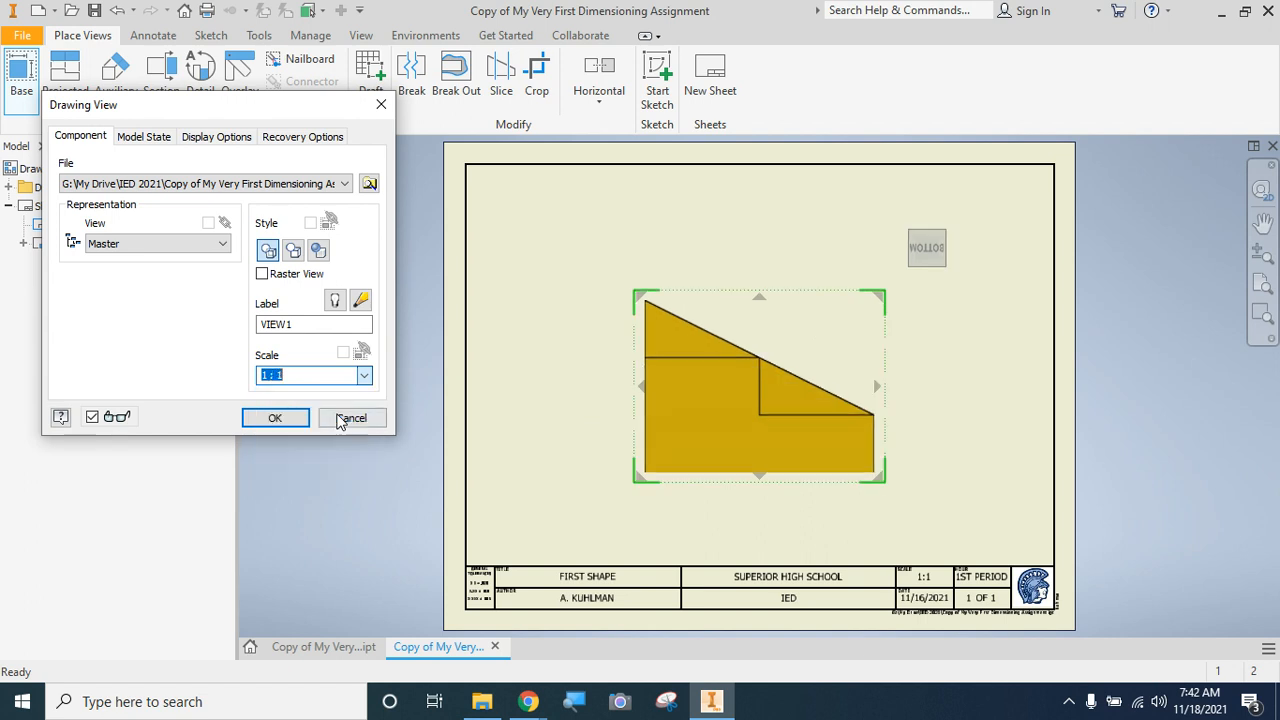
pyautogui.moveTo(748, 403); pyautogui.dragTo(641, 436)
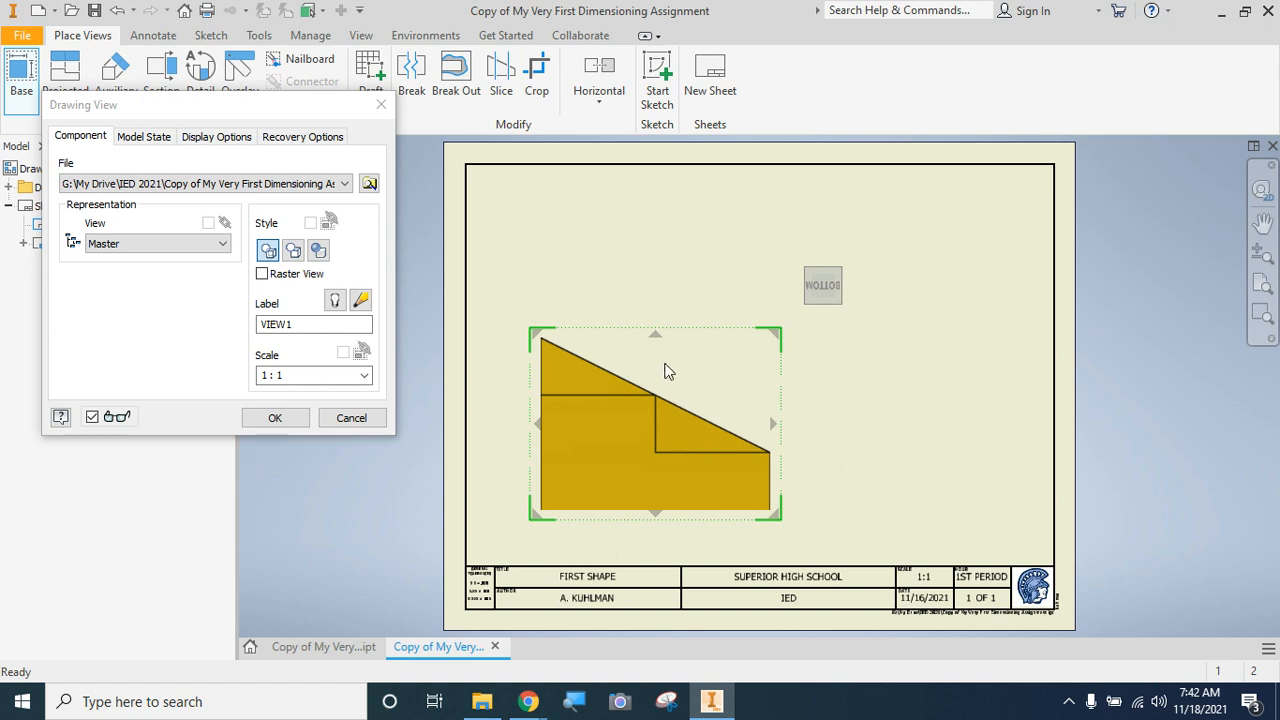
# Create projected views above, to the right and isometric from the base view, with the whole group shifted slightly down and left on the sheet
pyautogui.click(656, 340)
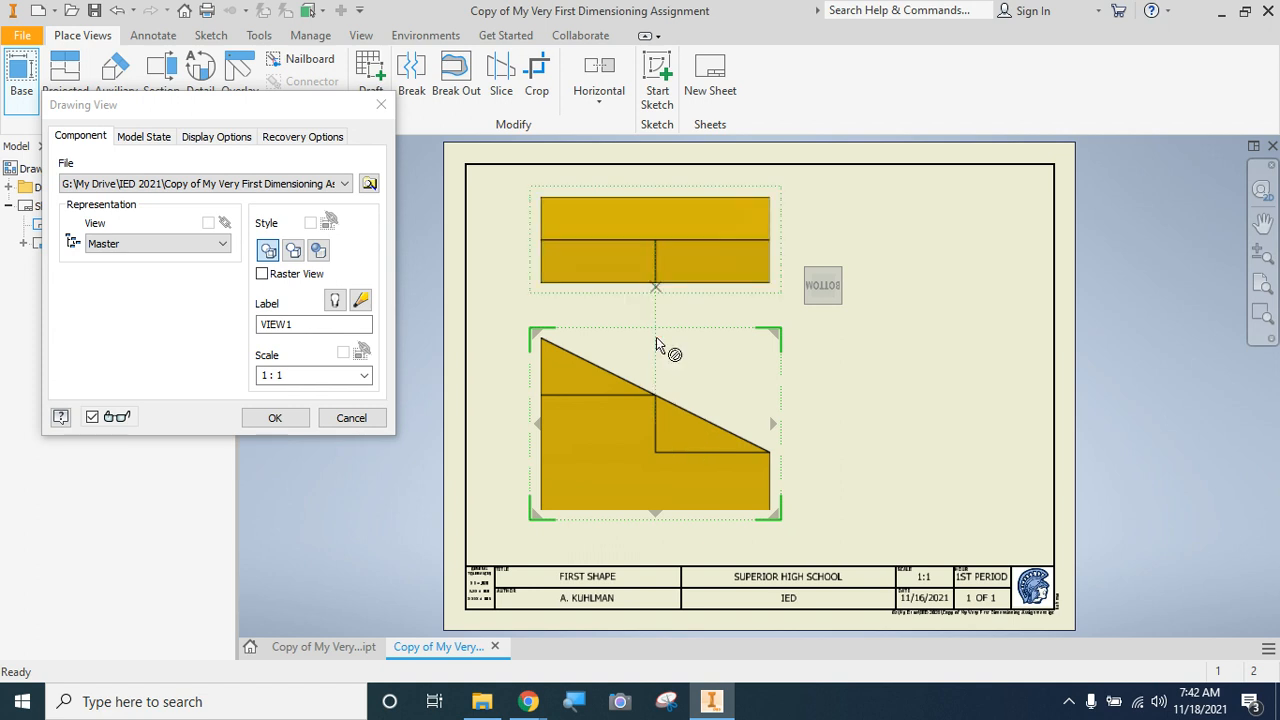
pyautogui.click(772, 425)
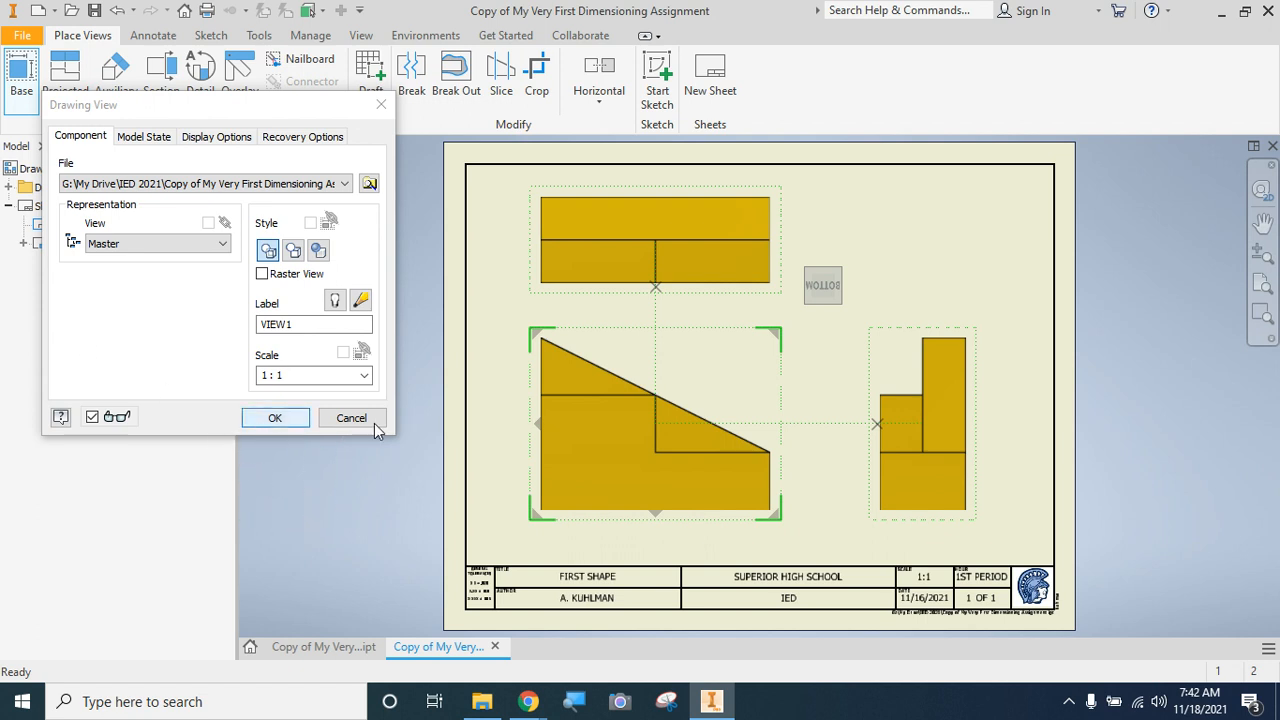
pyautogui.click(775, 338)
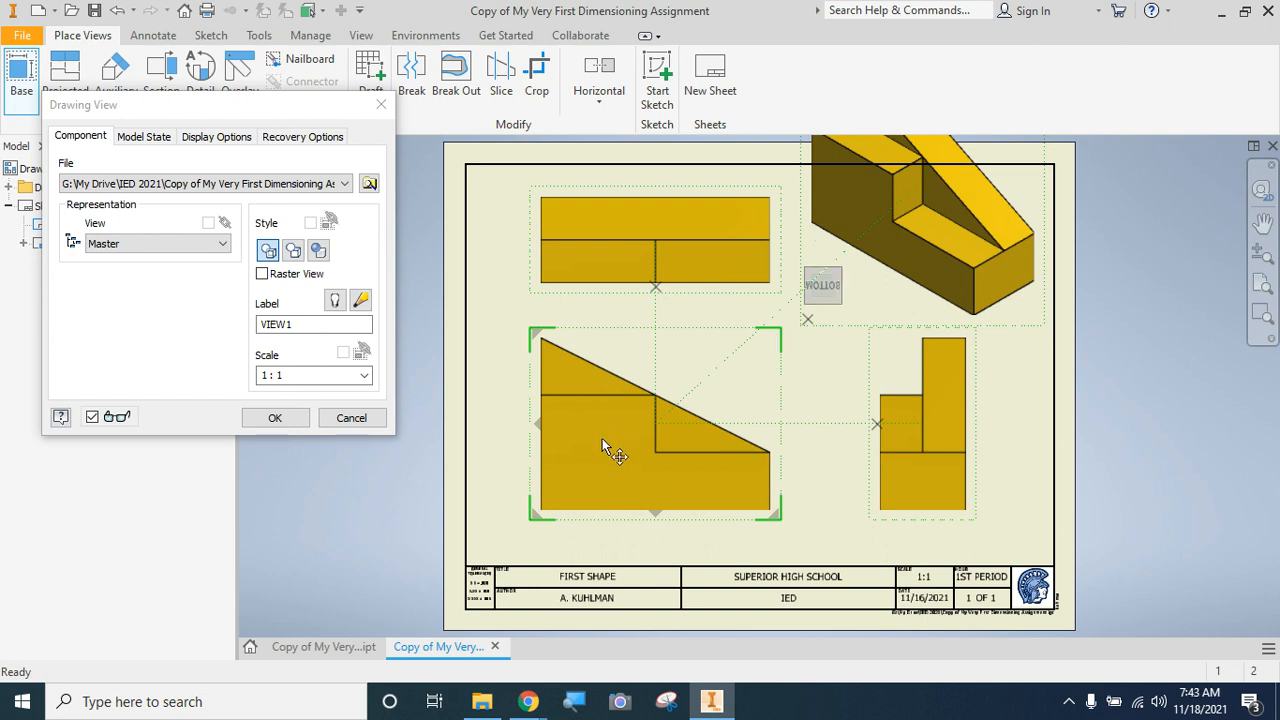
pyautogui.moveTo(602, 438); pyautogui.dragTo(568, 458)
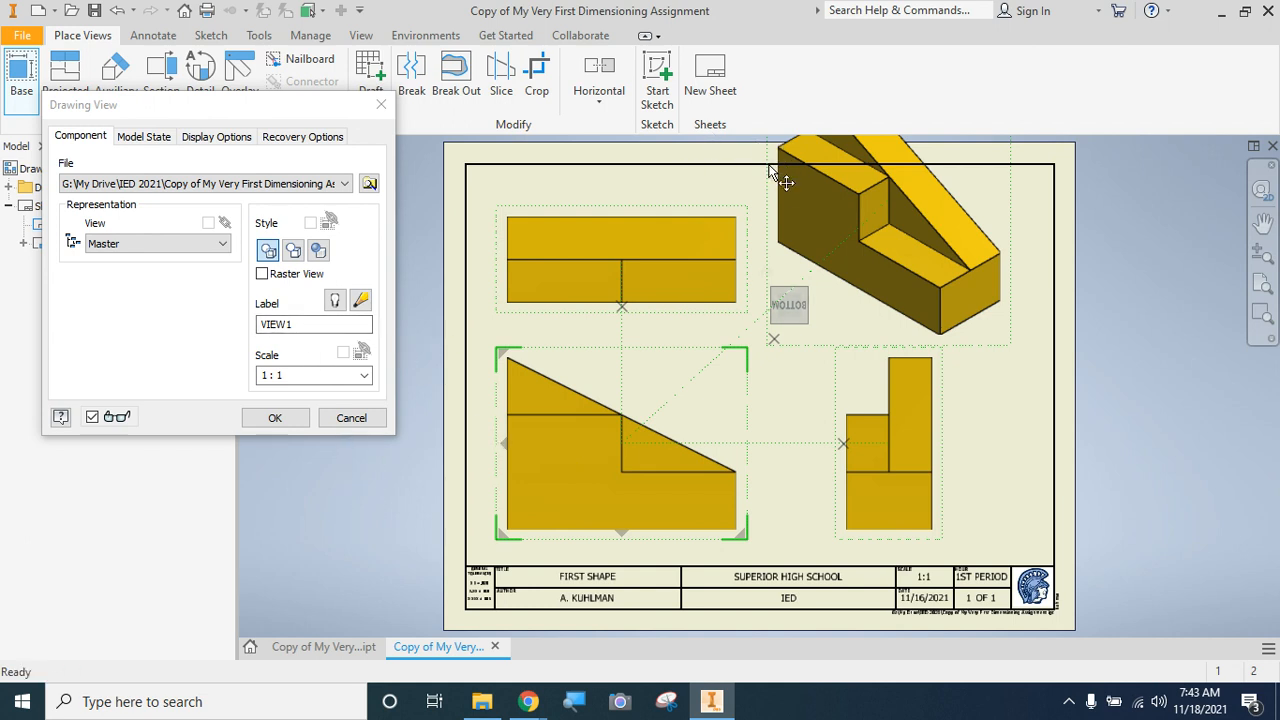
pyautogui.click(272, 422)
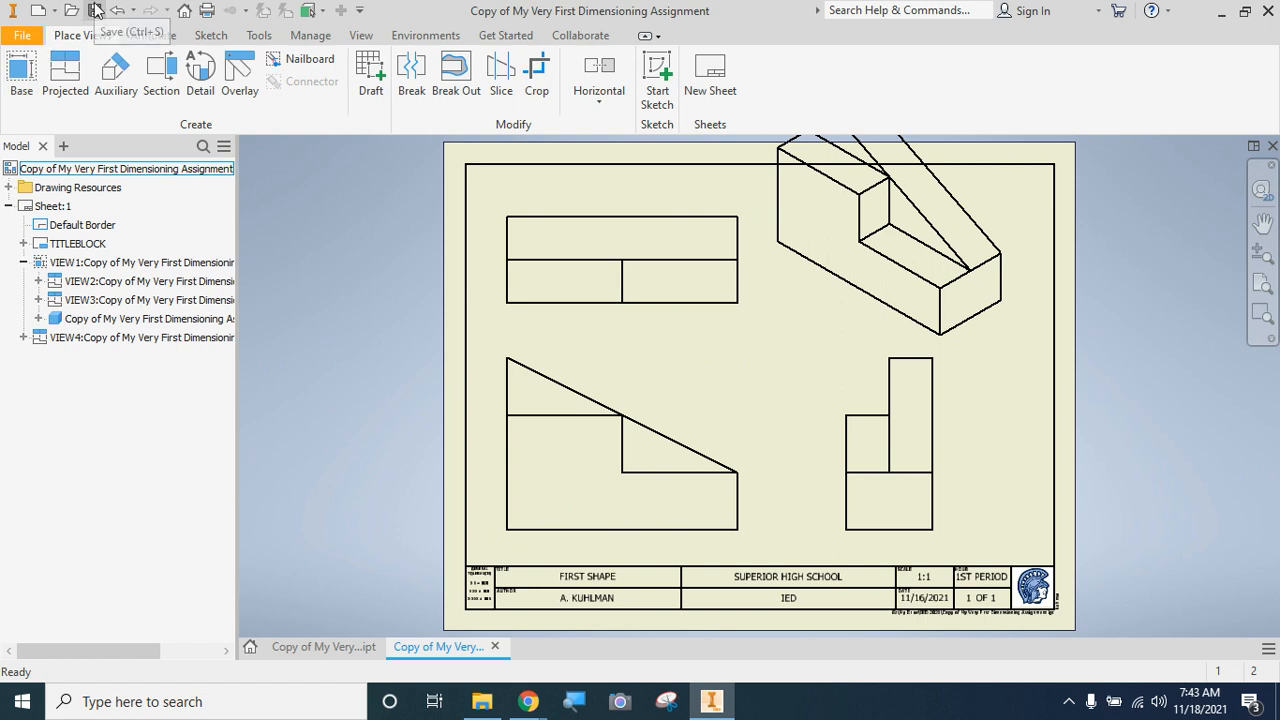
# Save the drawing as the Inventor drawing file (*.idw) Copy of My Very First Dimensioning Assignment in the IED 2021 folder
pyautogui.click(7, 40)
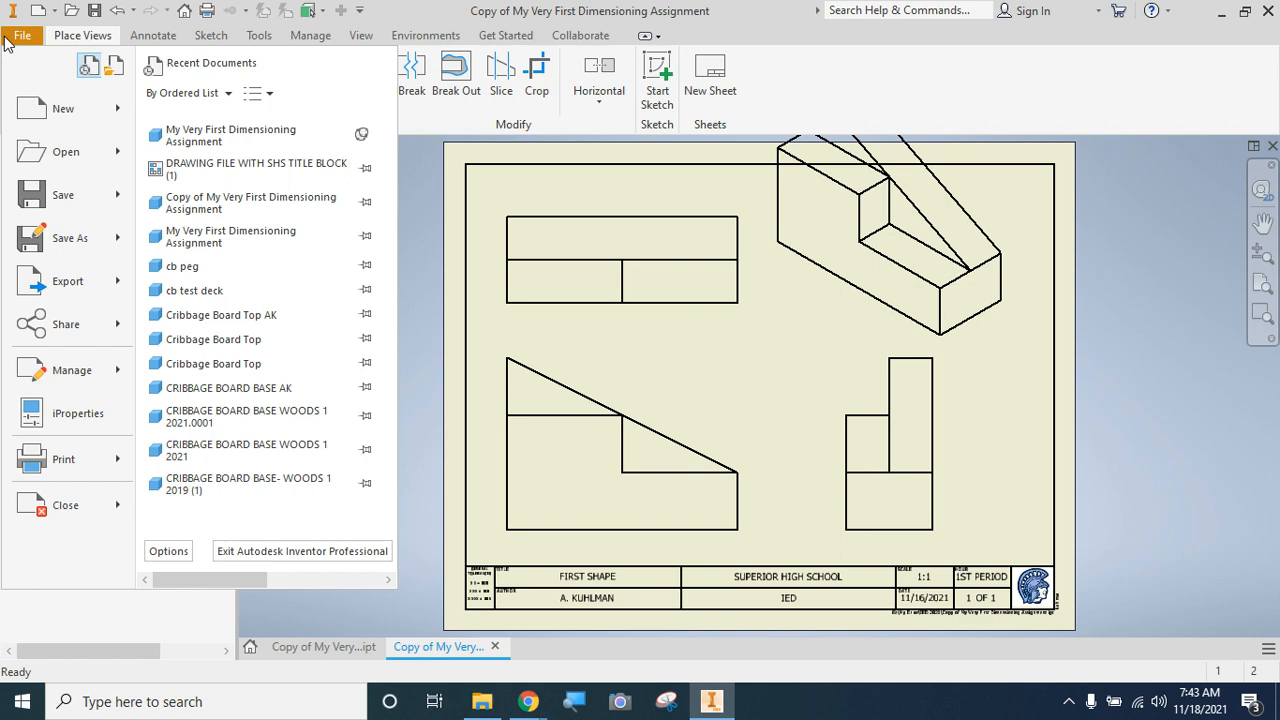
pyautogui.click(61, 200)
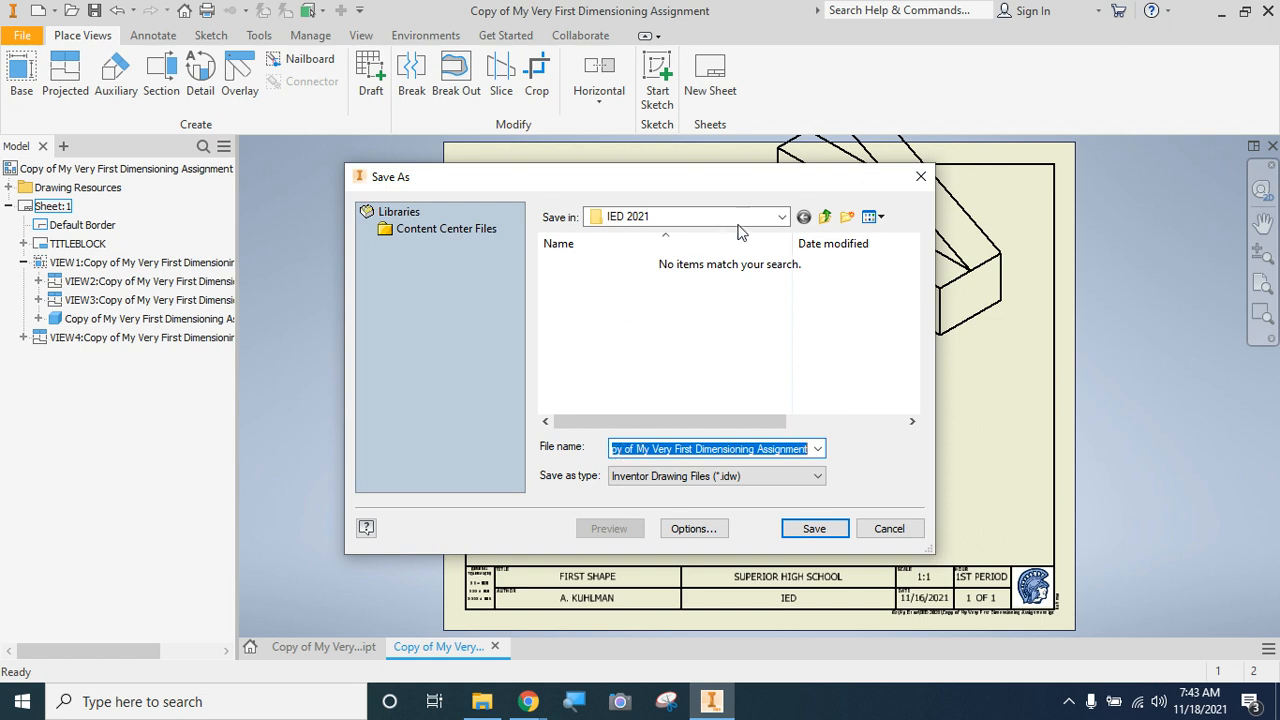
pyautogui.click(784, 222)
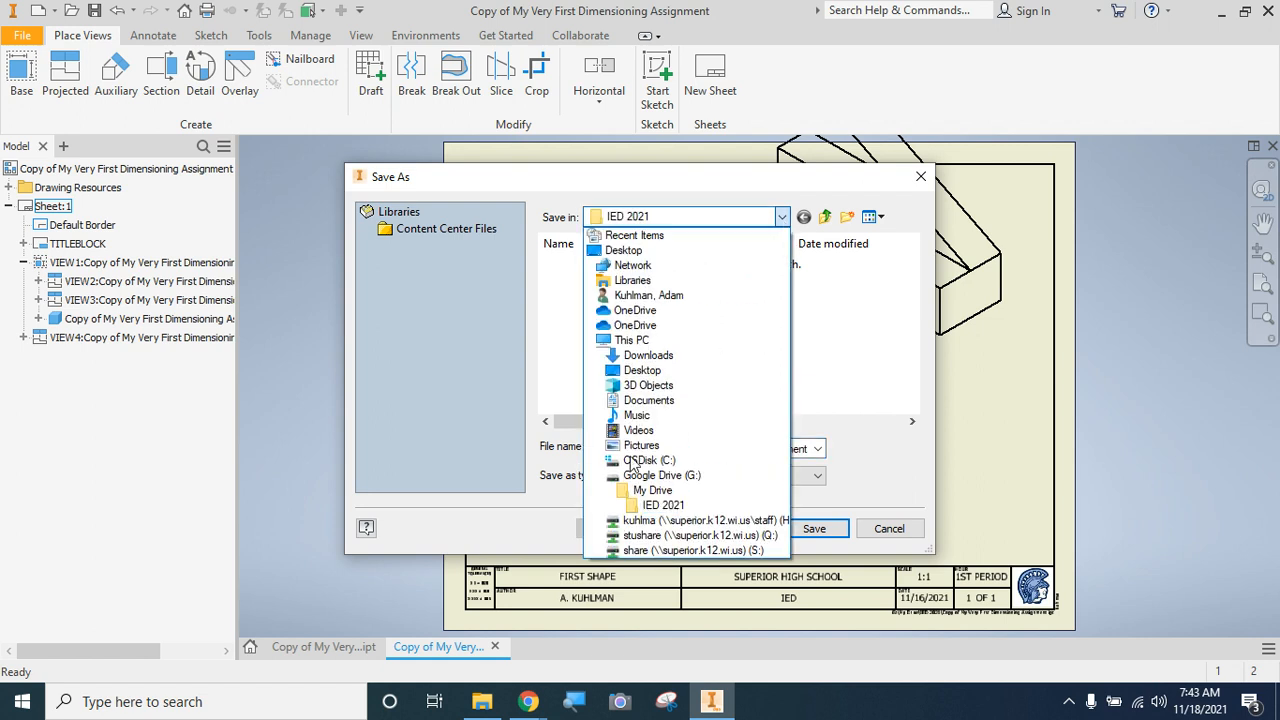
pyautogui.click(815, 527)
pyautogui.click(815, 527)
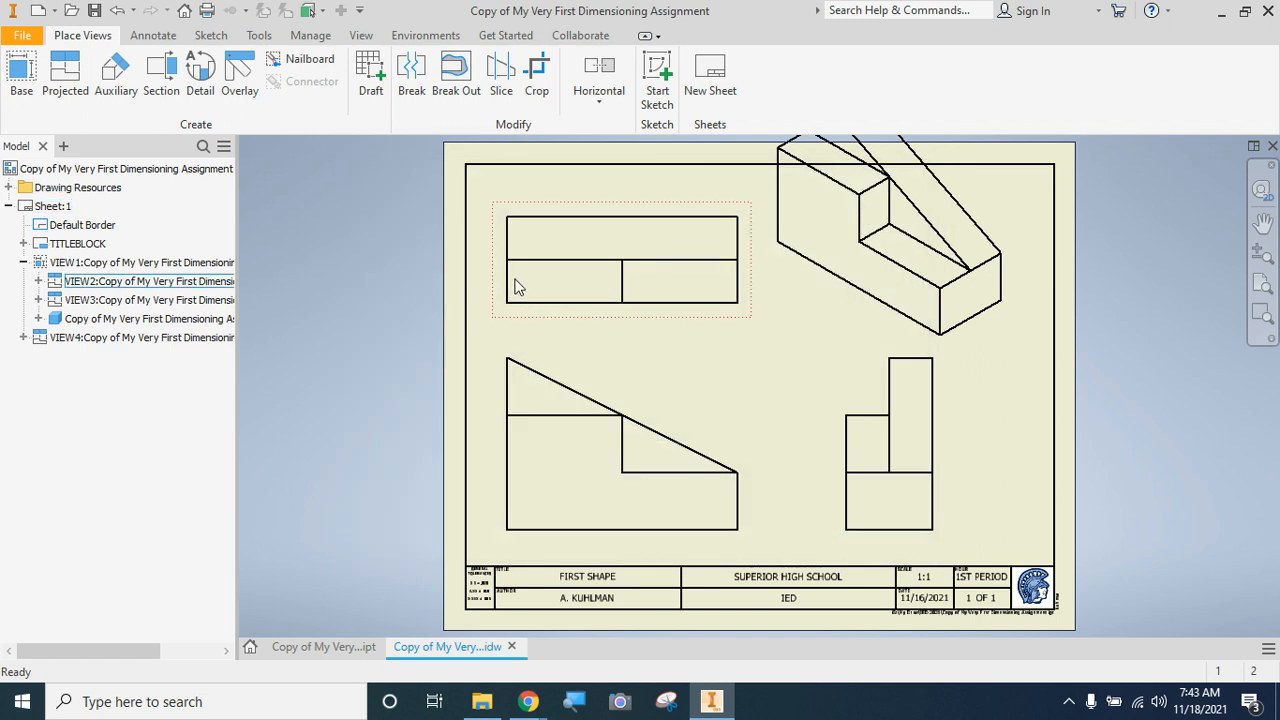
# Set the isometric view's scale to 1/2 and move it inside the border at the sheet's upper-right corner
pyautogui.doubleClick(791, 334)
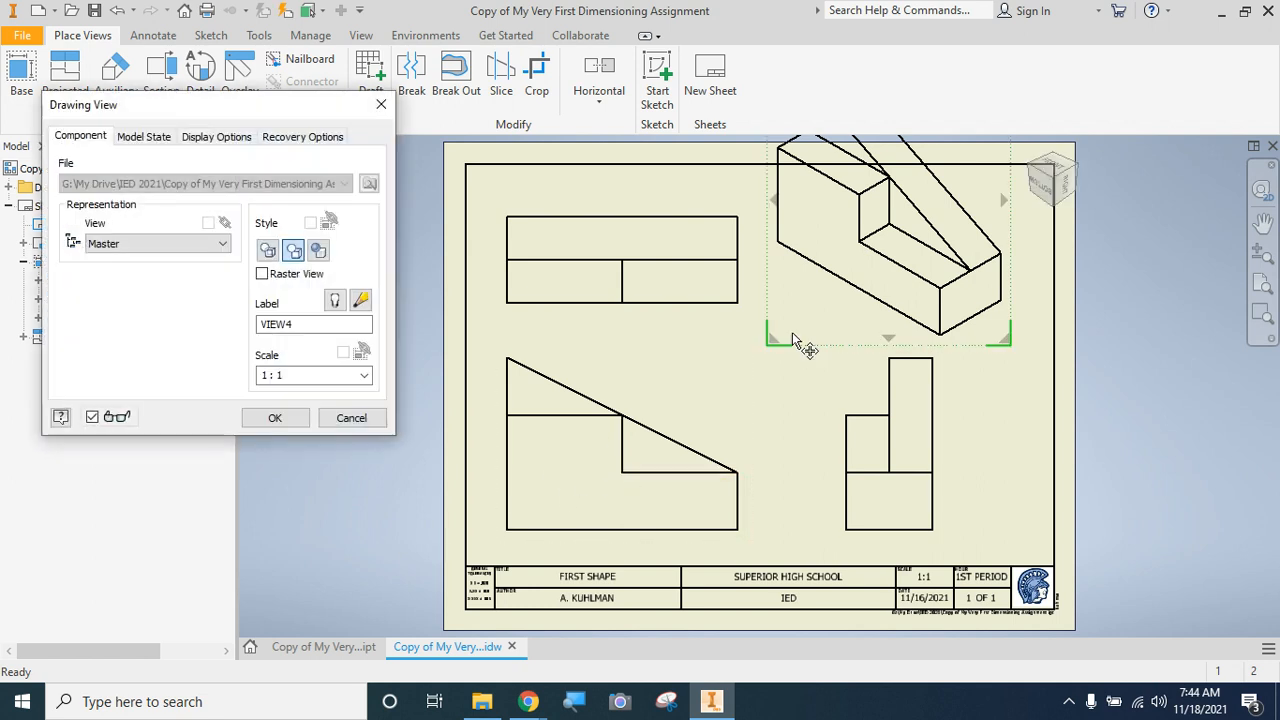
pyautogui.click(366, 376)
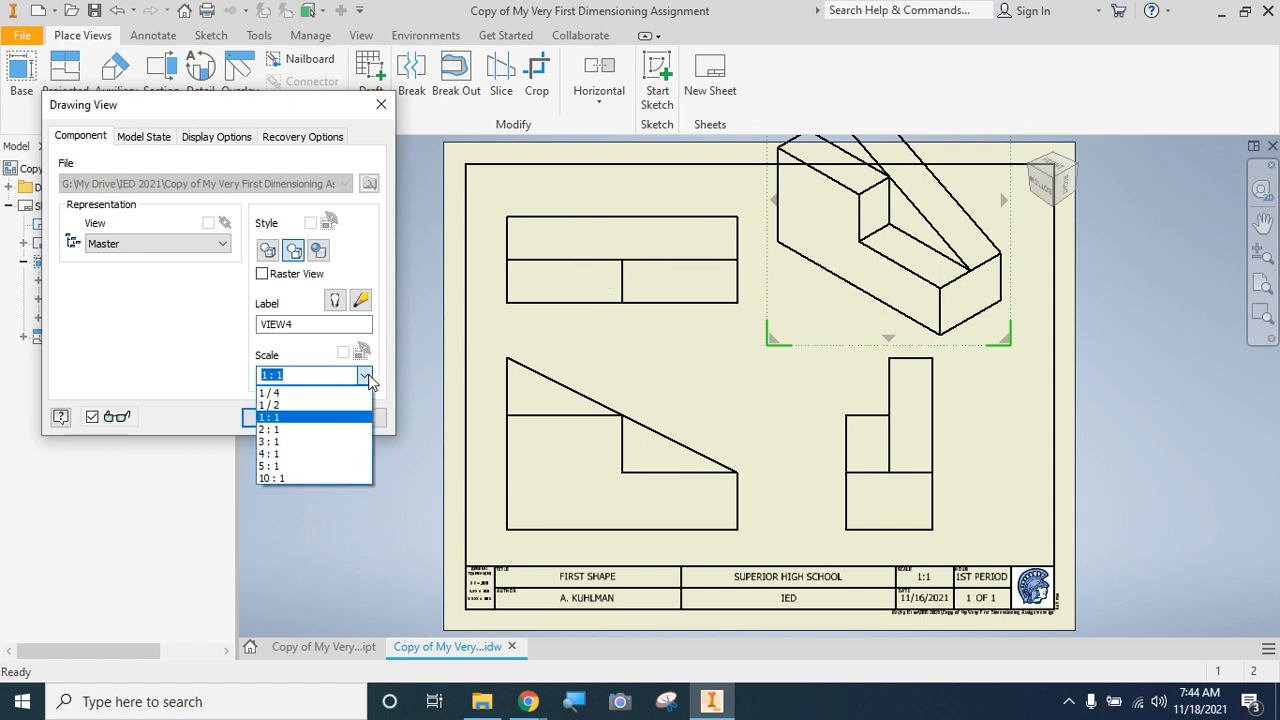
pyautogui.click(277, 405)
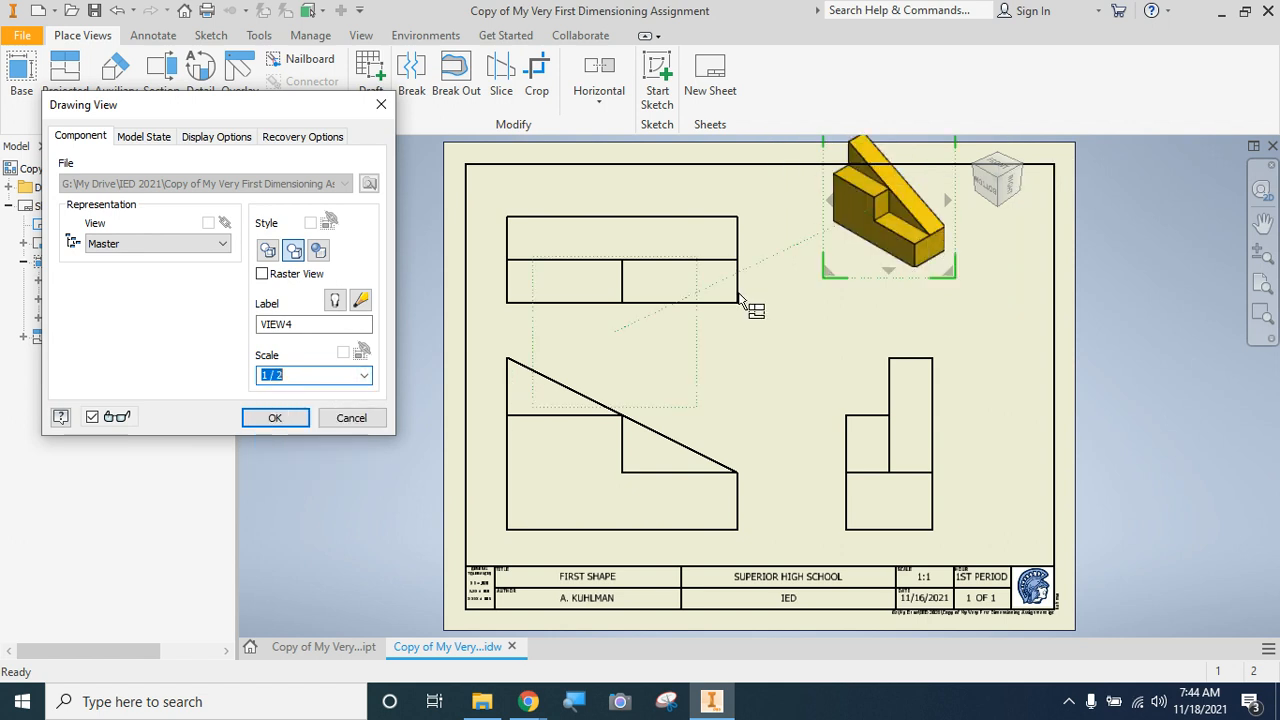
pyautogui.moveTo(862, 250)
pyautogui.mouseDown()
pyautogui.moveTo(840, 278)
pyautogui.moveTo(943, 296)
pyautogui.mouseUp()
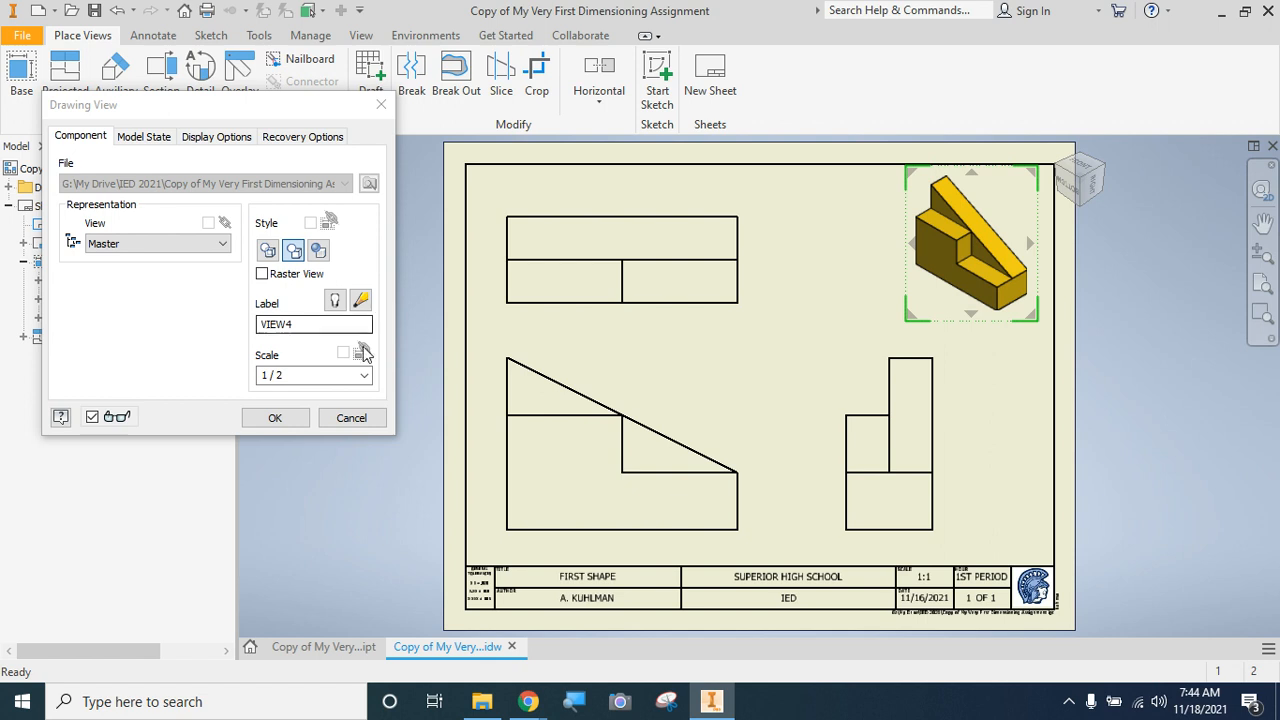
# Apply the shaded style to the isometric view and save the drawing
pyautogui.click(320, 252)
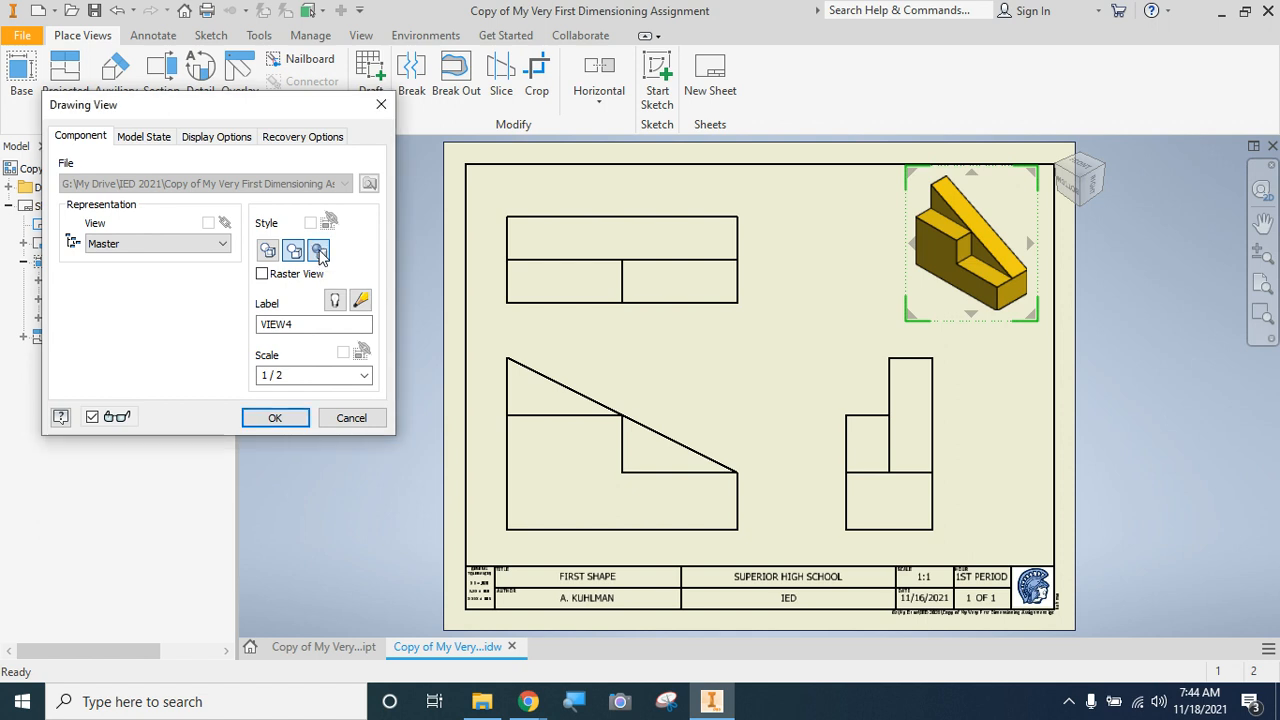
pyautogui.click(275, 418)
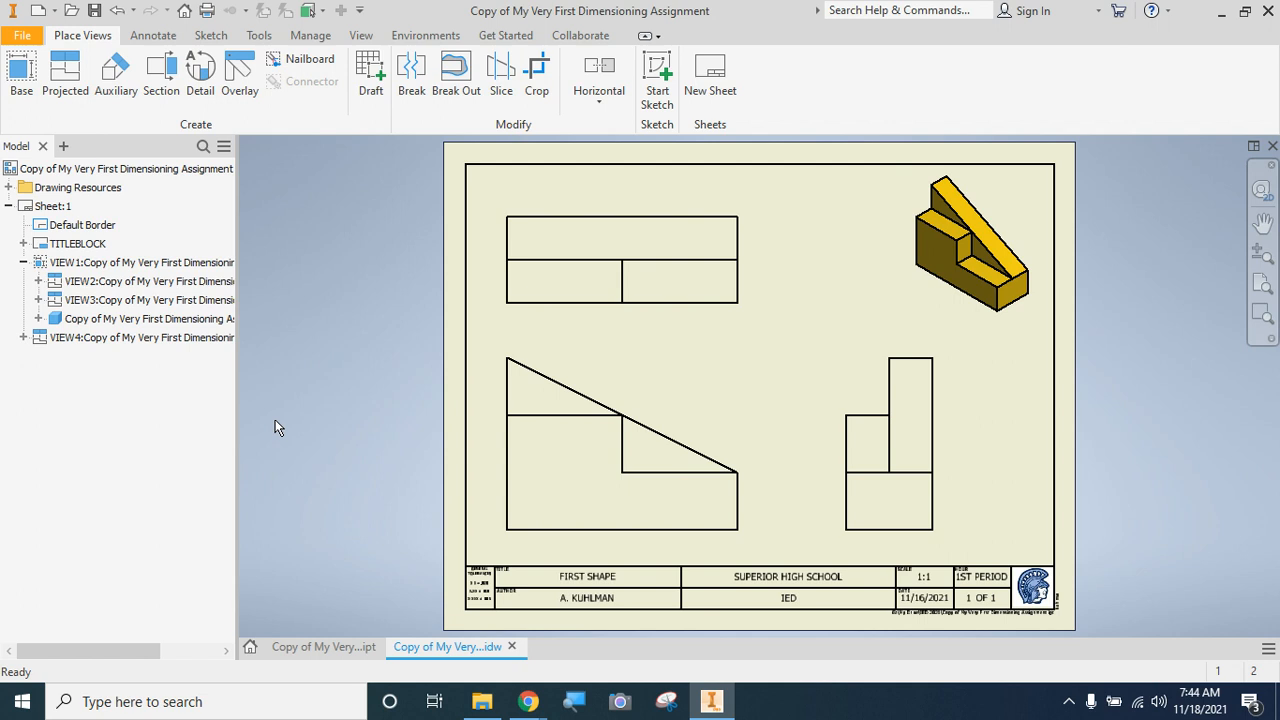
pyautogui.click(95, 12)
pyautogui.moveTo(538, 712)
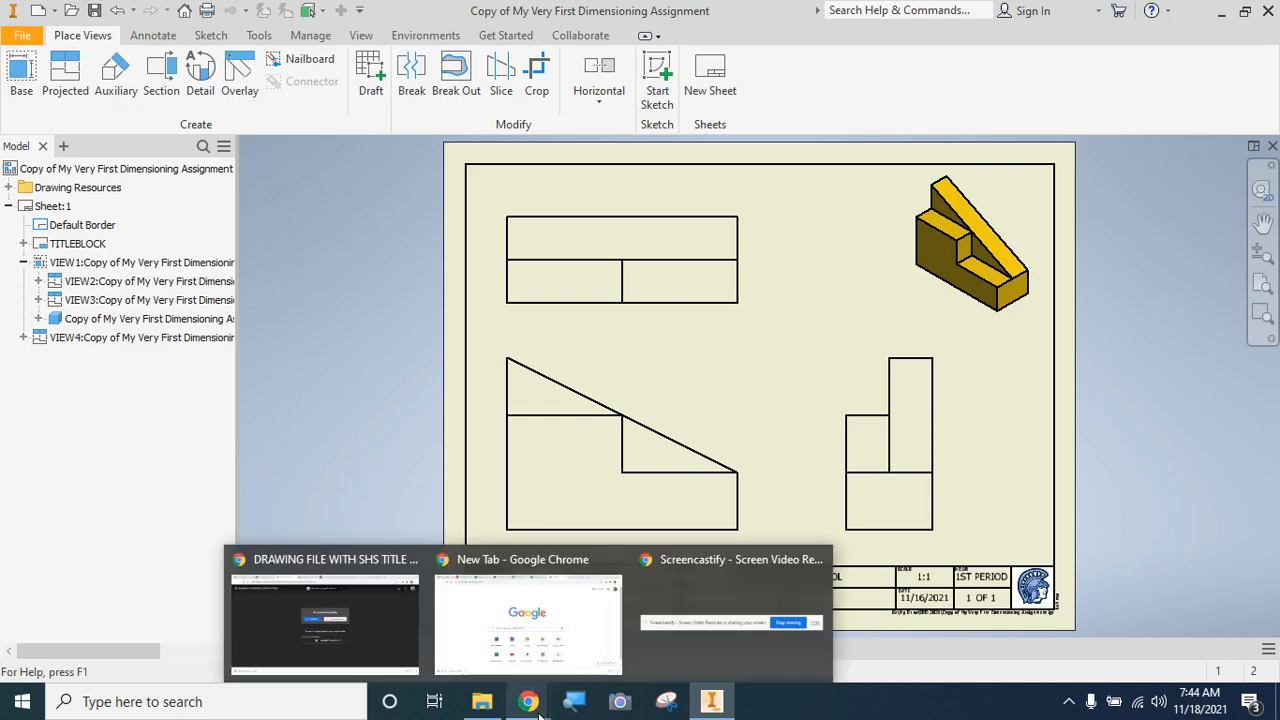
pyautogui.click(684, 626)
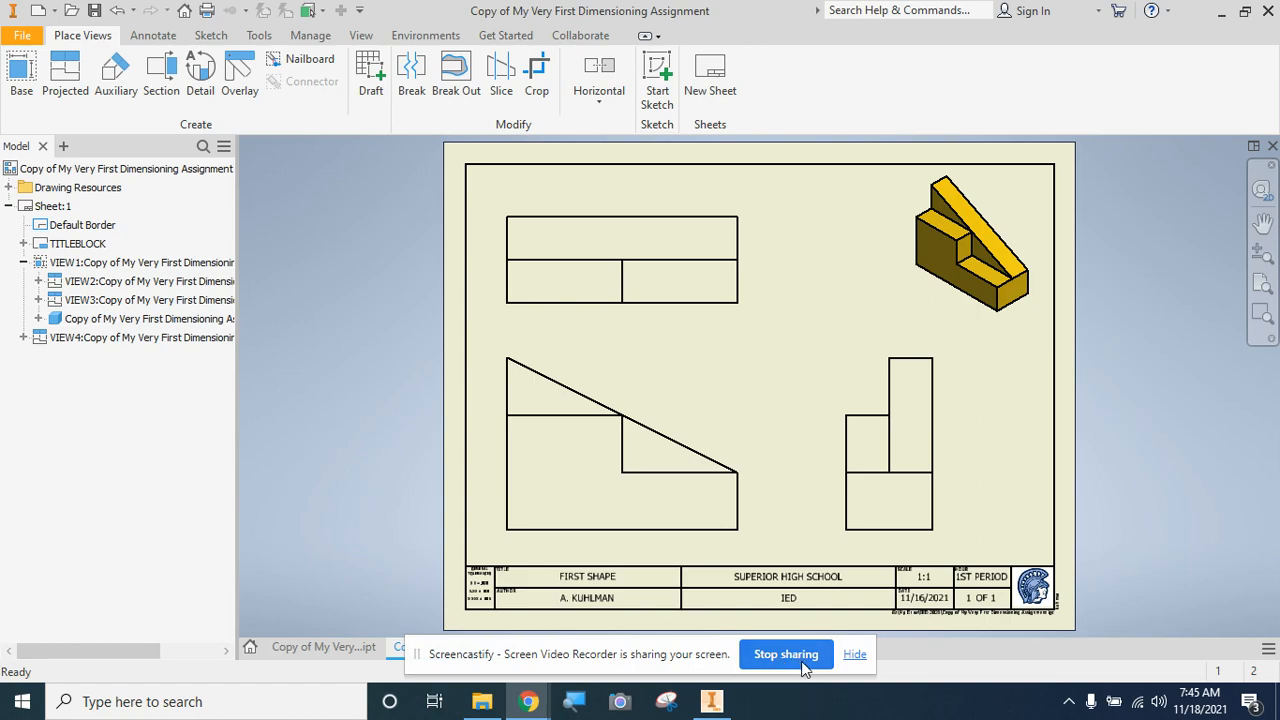